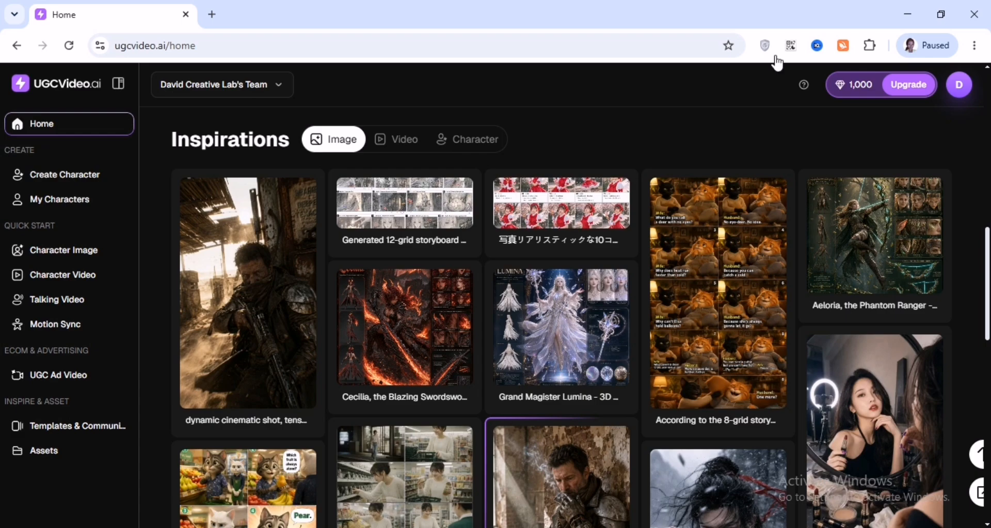
Open the Character Image creation flow and choose to describe a new character
{"action": "scroll", "coordinate": [531, 266], "scroll_direction": "down", "scroll_amount": 9}
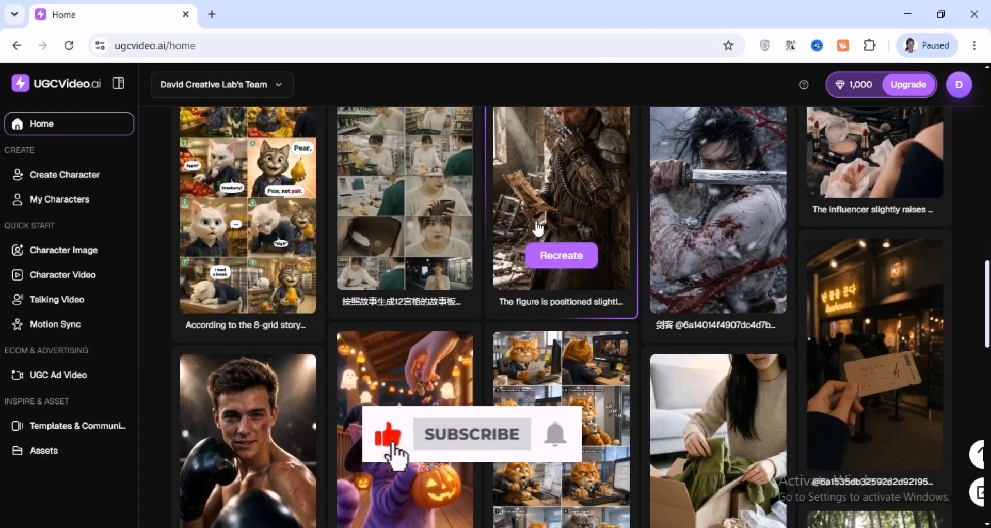
{"action": "scroll", "coordinate": [537, 220], "scroll_direction": "down", "scroll_amount": 2}
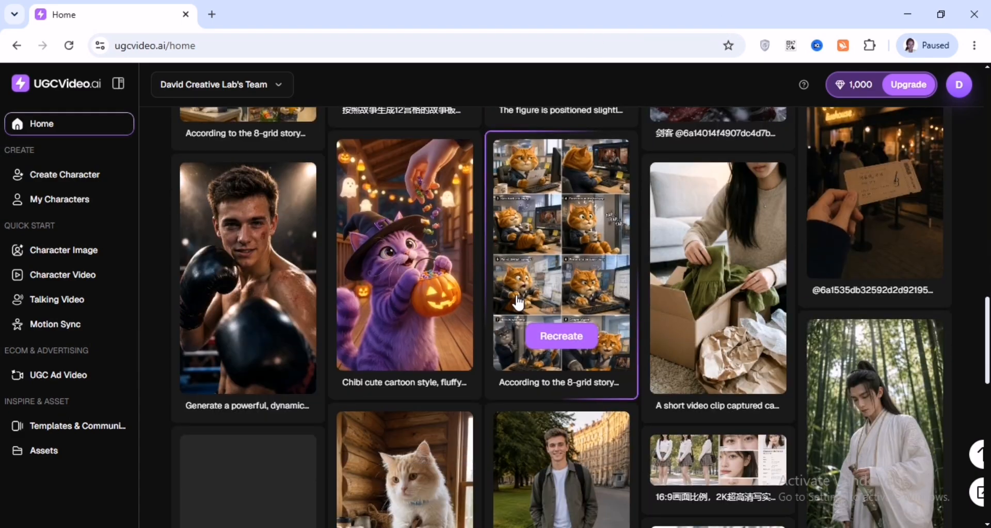
{"action": "scroll", "coordinate": [519, 304], "scroll_direction": "down", "scroll_amount": 4}
{"action": "scroll", "coordinate": [586, 385], "scroll_direction": "up", "scroll_amount": 15}
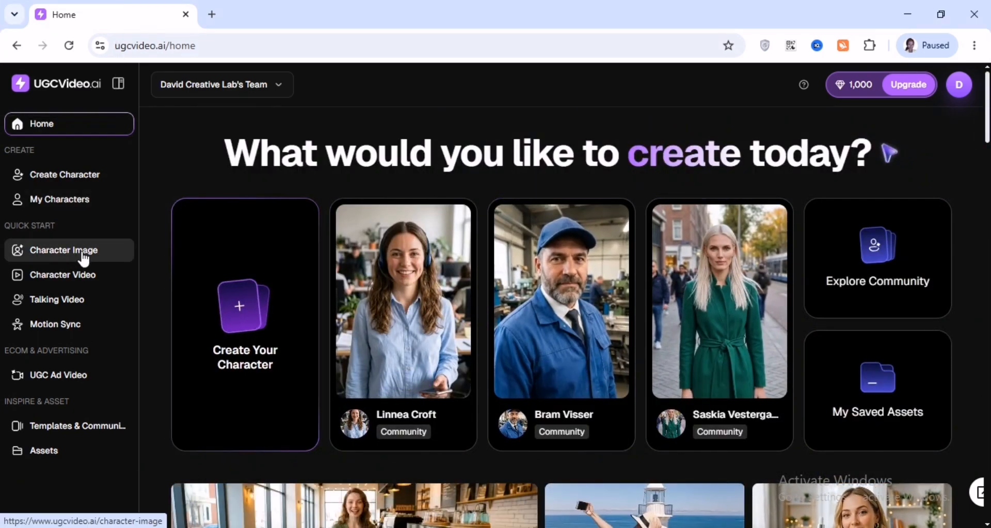
{"action": "left_click", "coordinate": [51, 257]}
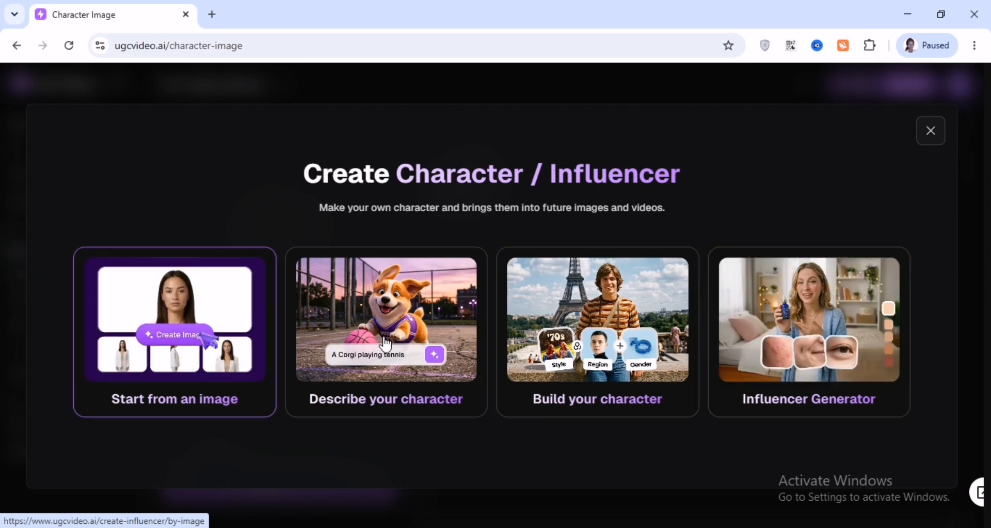
{"action": "left_click", "coordinate": [348, 365]}
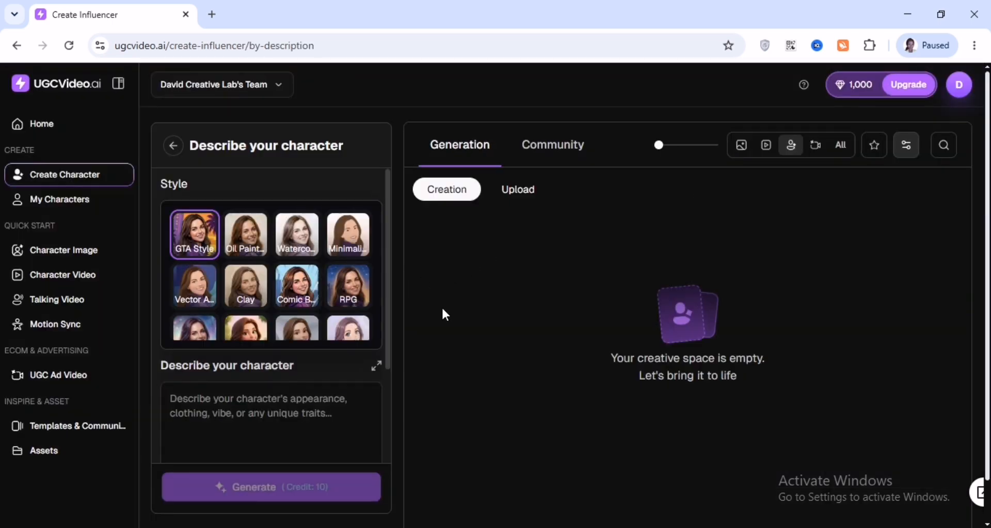
In a new ChatGPT tab, ask for a prompt to create a male personal character advertising a particular brand
{"action": "left_click", "coordinate": [212, 14]}
{"action": "left_click", "coordinate": [417, 356]}
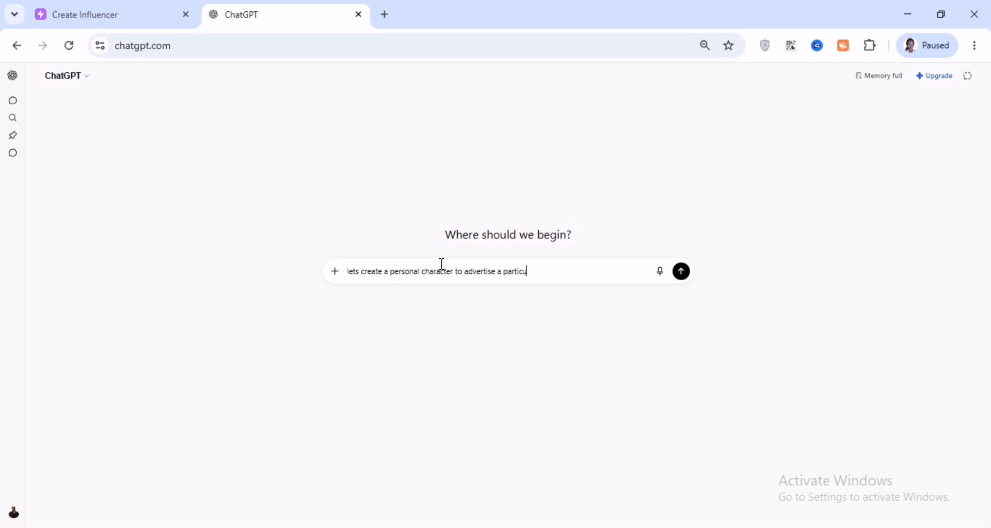
{"action": "type", "text": "lar brand, it should be"}
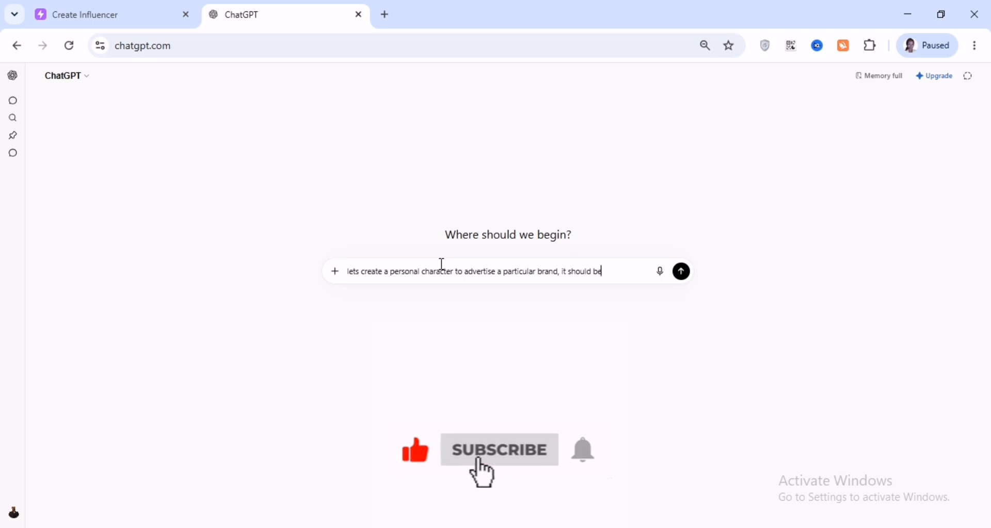
{"action": "type", "text": " a male character. pro"}
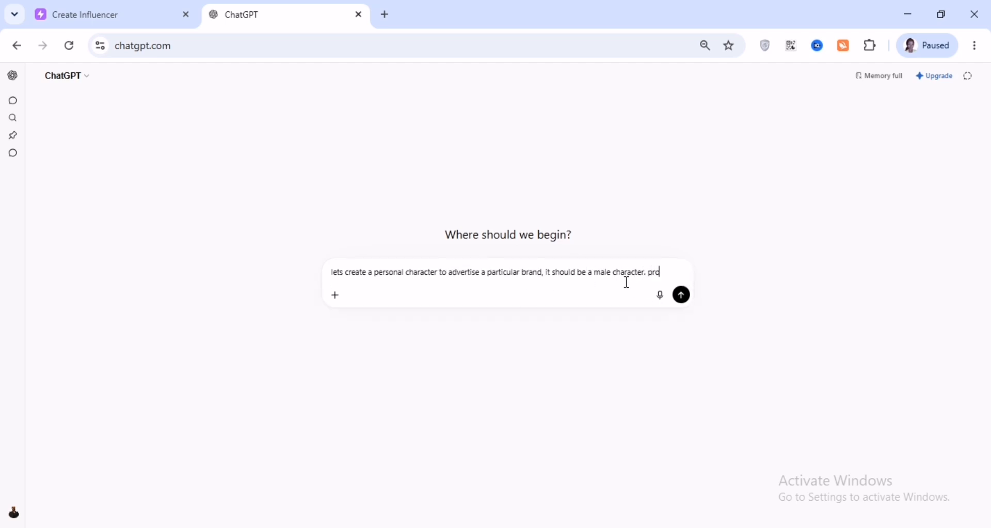
{"action": "type", "text": "vide the d"}
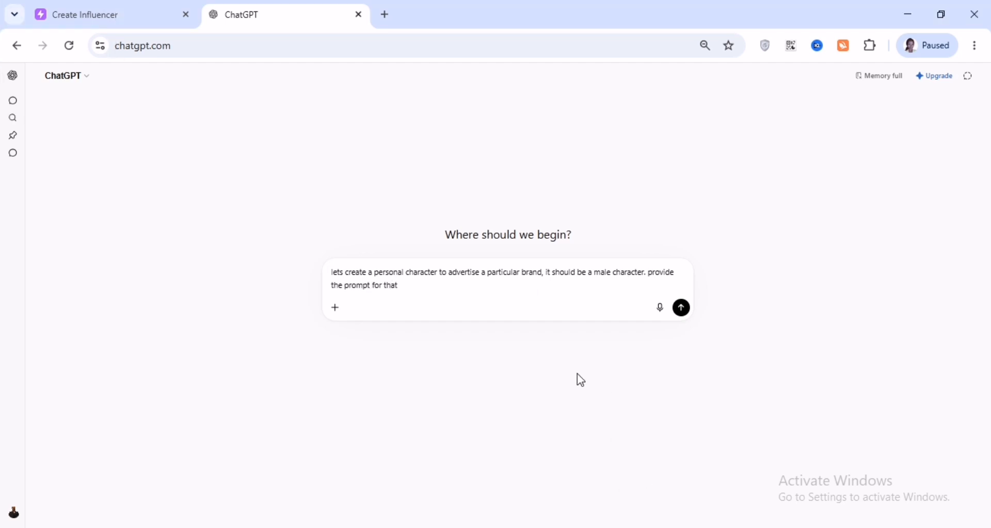
{"action": "left_click", "coordinate": [681, 307]}
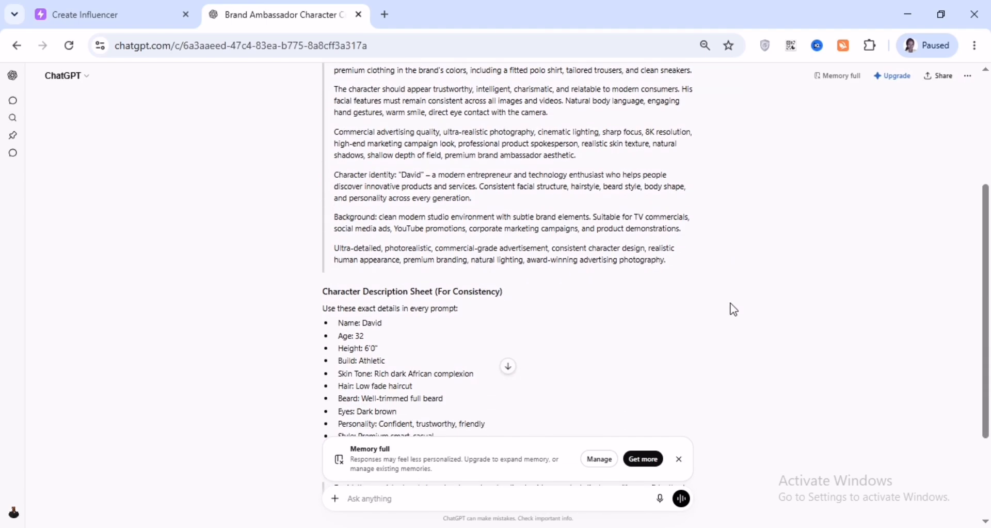
Copy ChatGPT's brand ambassador character prompt and paste it into the character description field
{"action": "scroll", "coordinate": [732, 308], "scroll_direction": "up", "scroll_amount": 3}
{"action": "left_click_drag", "start_coordinate": [333, 178], "coordinate": [686, 407]}
{"action": "key", "text": "ctrl+c"}
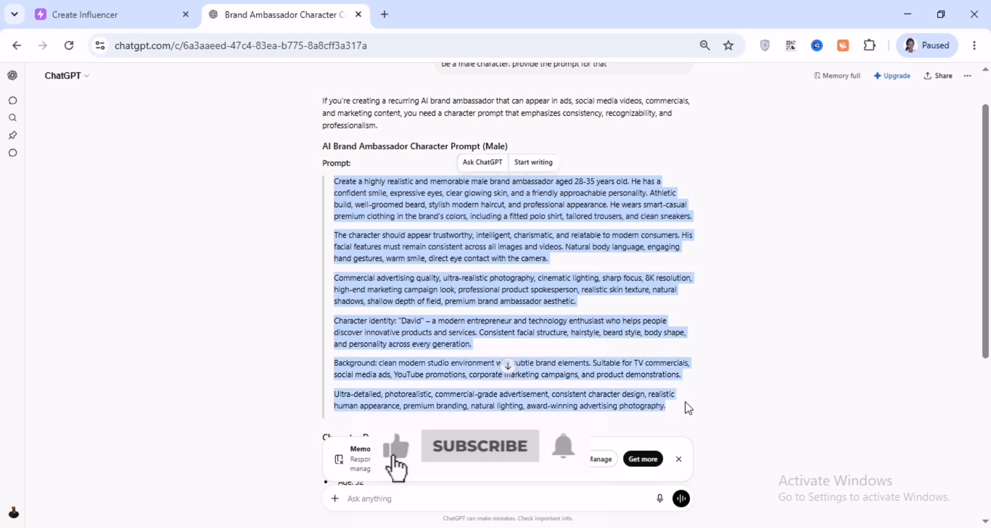
{"action": "left_click", "coordinate": [118, 14]}
{"action": "left_click", "coordinate": [273, 406]}
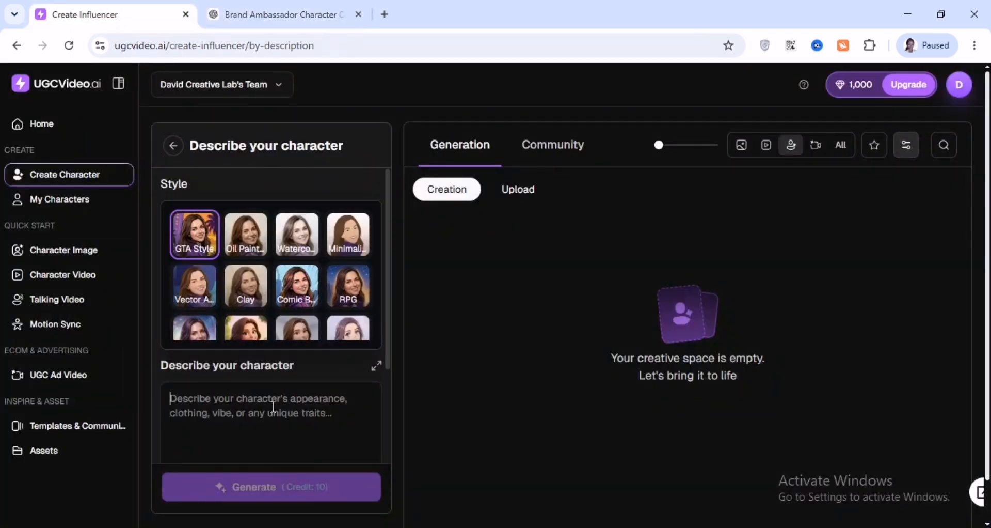
{"action": "key", "text": "ctrl+v"}
Generate the character from the pasted description
{"action": "left_click_drag", "start_coordinate": [387, 326], "coordinate": [390, 429]}
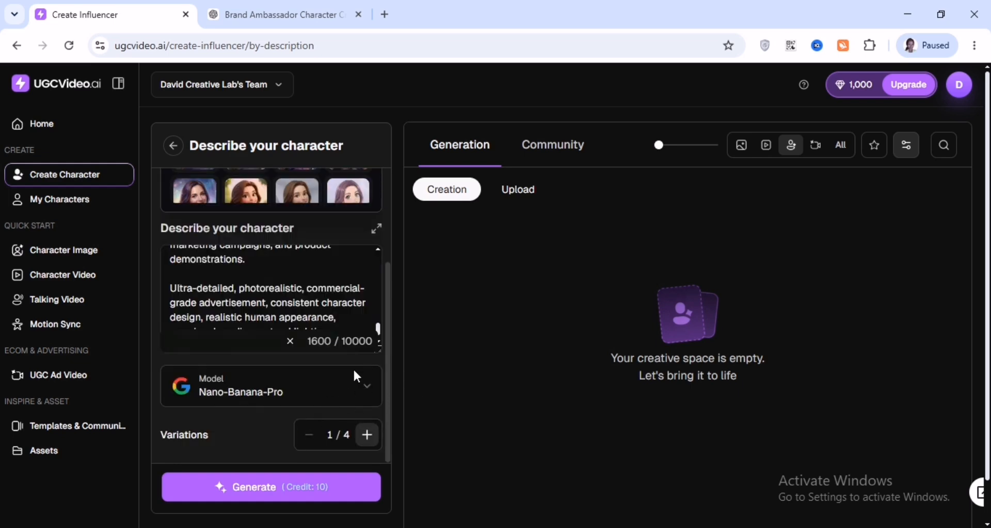
{"action": "left_click", "coordinate": [284, 485]}
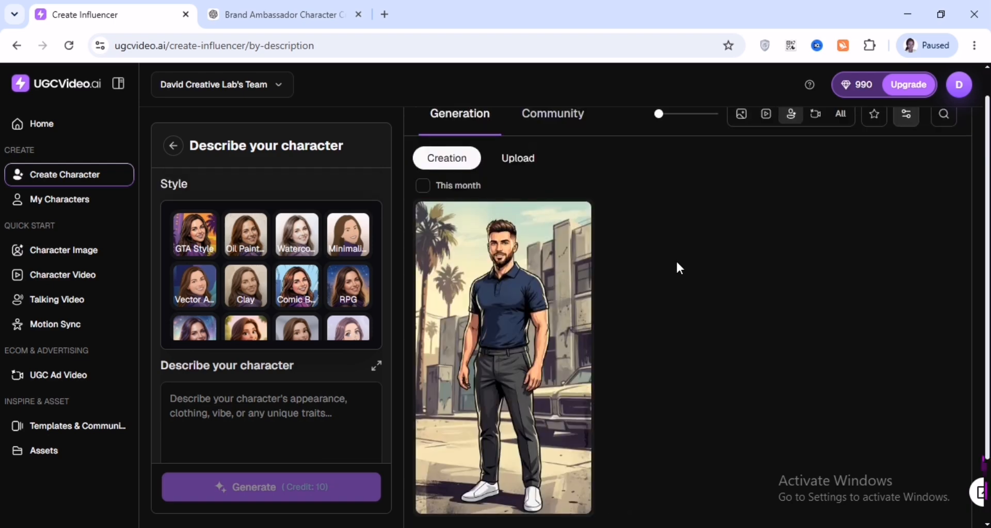
{"action": "scroll", "coordinate": [676, 259], "scroll_direction": "down", "scroll_amount": 1}
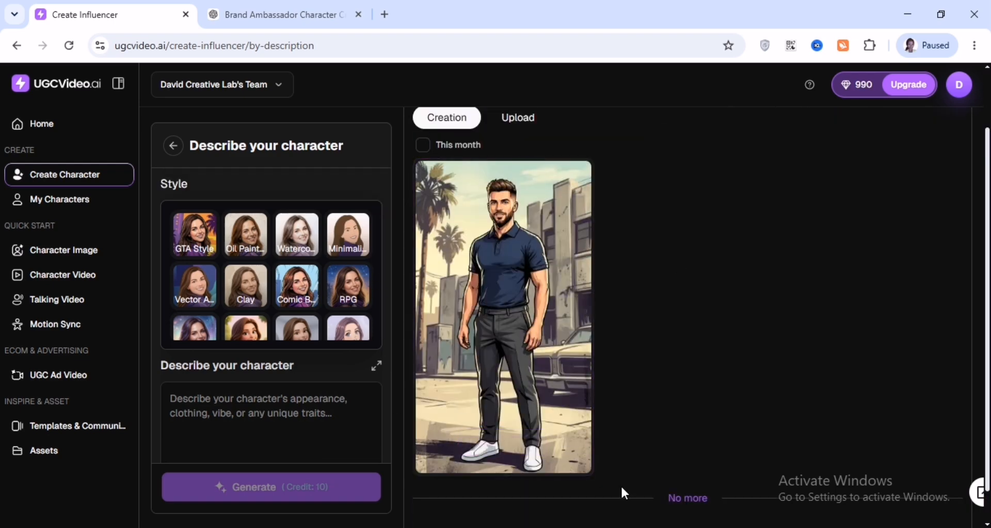
In a new tab, search Google Images for coca cola
{"action": "left_click", "coordinate": [385, 14]}
{"action": "left_click", "coordinate": [392, 45]}
{"action": "type", "text": "coca"}
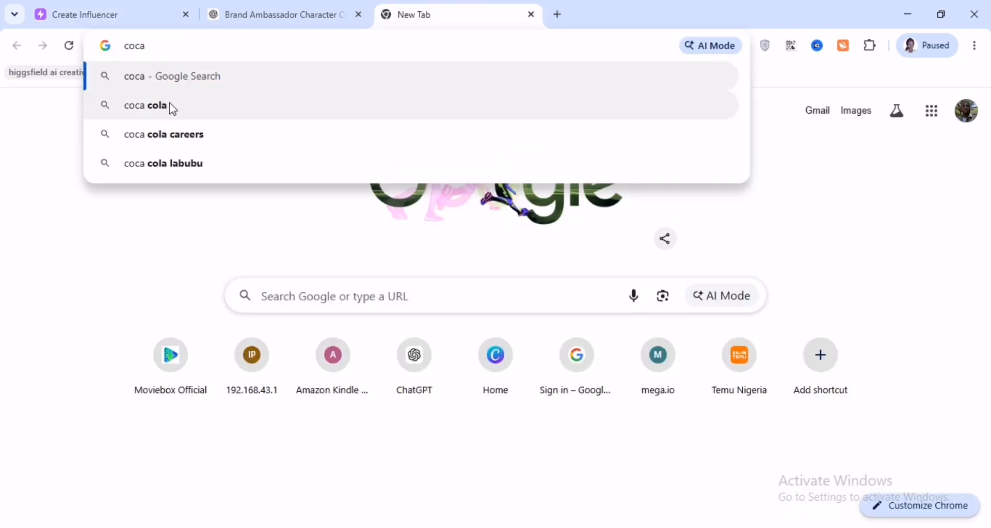
{"action": "left_click", "coordinate": [247, 109]}
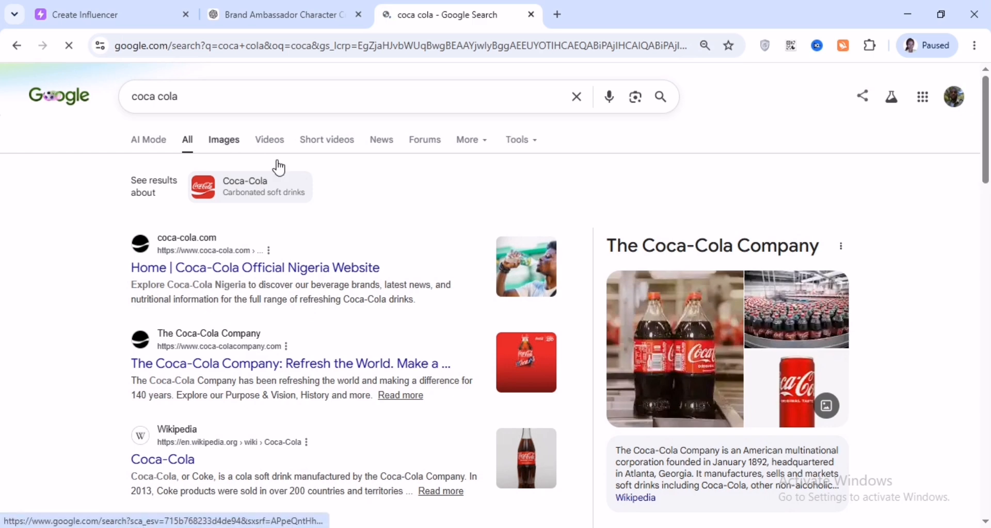
{"action": "left_click", "coordinate": [222, 145]}
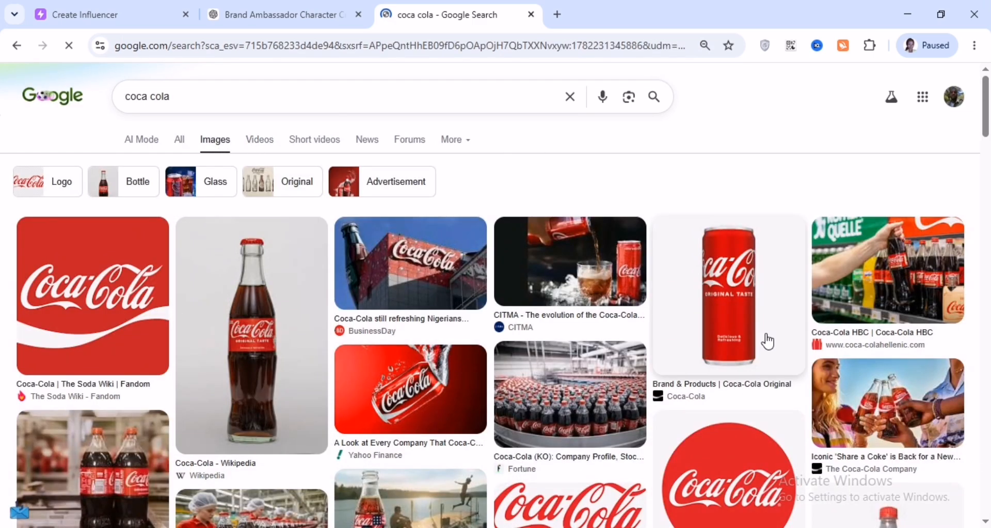
Save the Coca-Cola can image to the Downloads folder
{"action": "right_click", "coordinate": [738, 324]}
{"action": "left_click", "coordinate": [796, 382]}
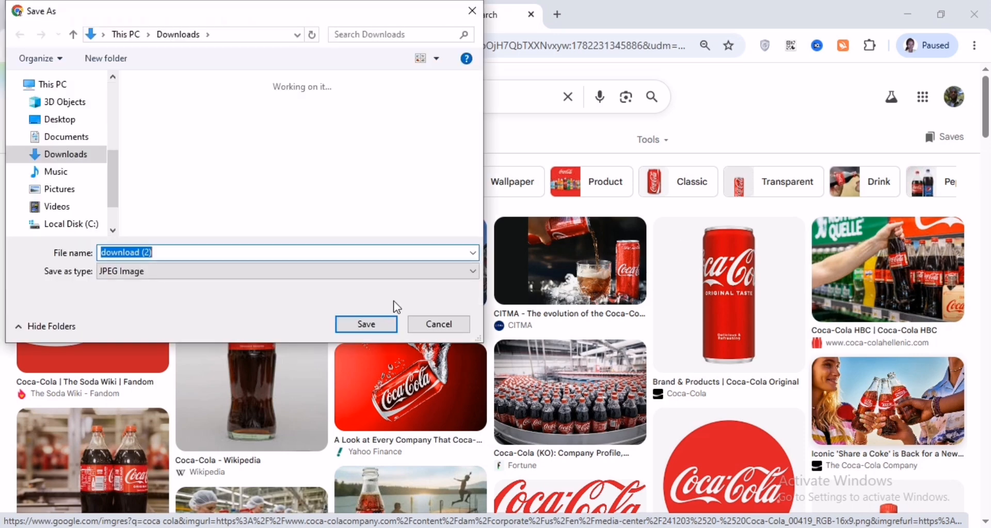
{"action": "left_click", "coordinate": [367, 324]}
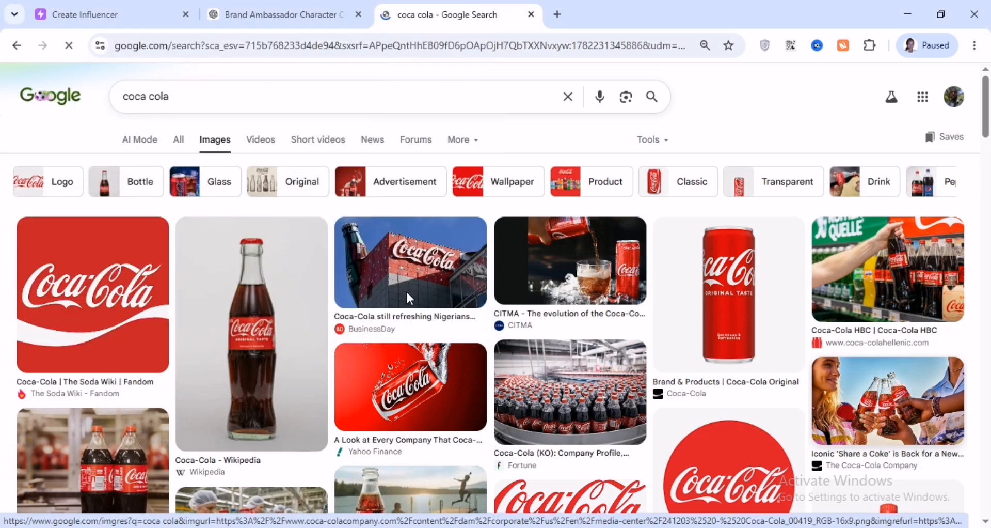
Start a new Character Video and pick the newly created character
{"action": "left_click", "coordinate": [114, 17]}
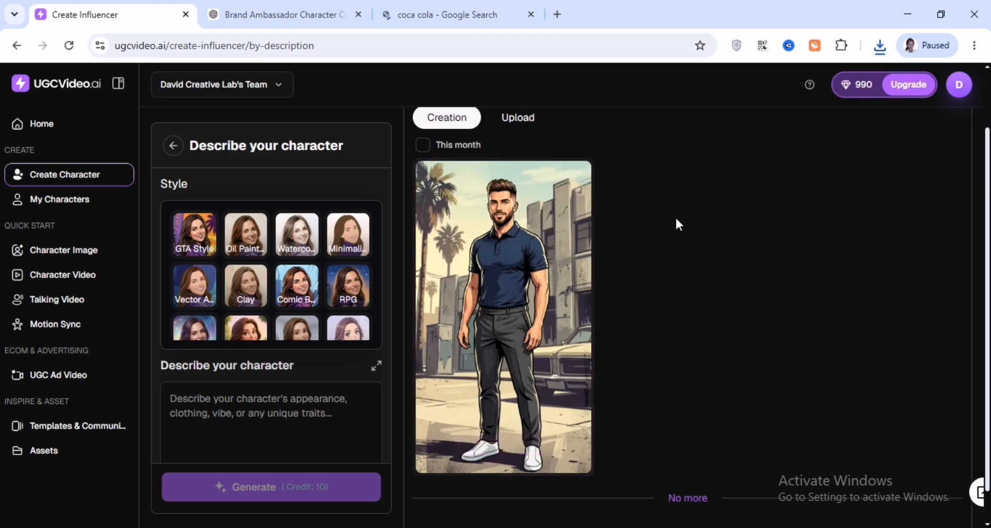
{"action": "left_click", "coordinate": [72, 268]}
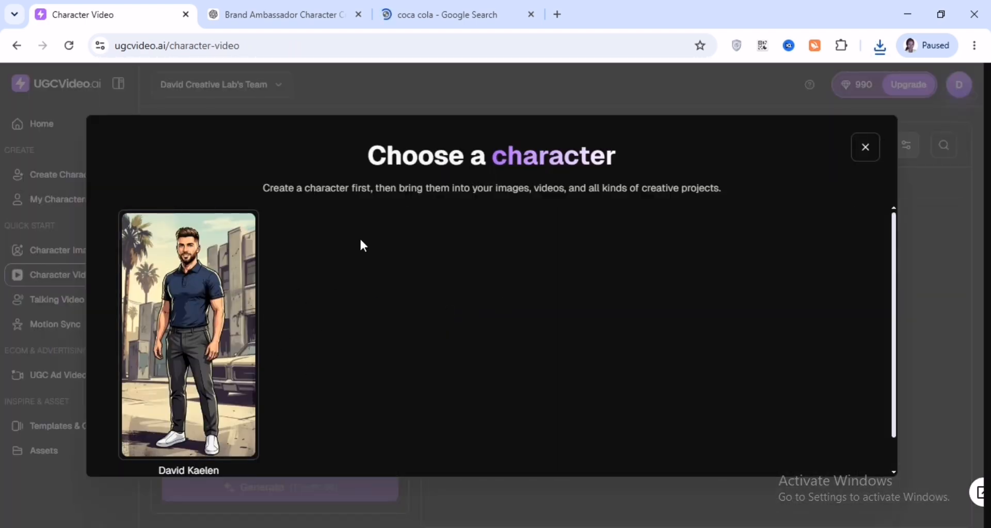
{"action": "left_click", "coordinate": [188, 334]}
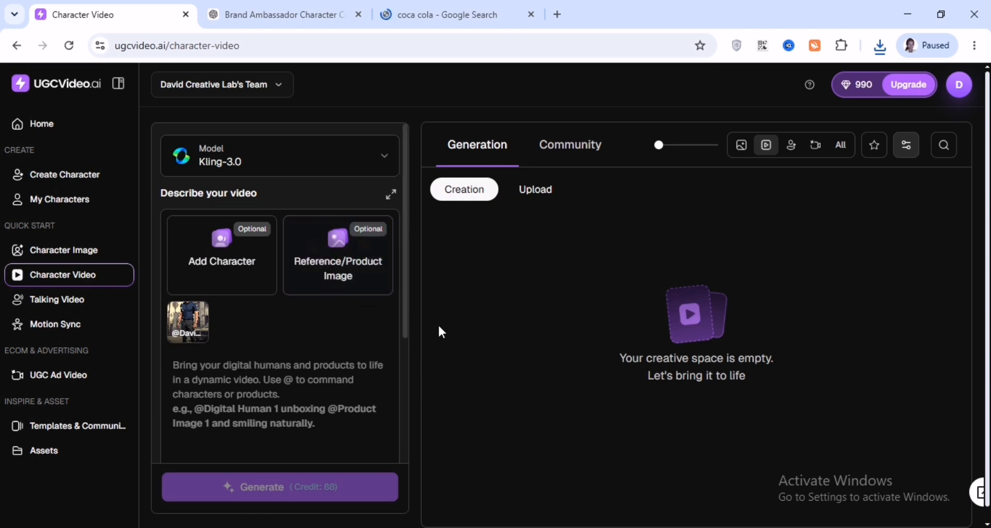
{"action": "mouse_move", "coordinate": [334, 255]}
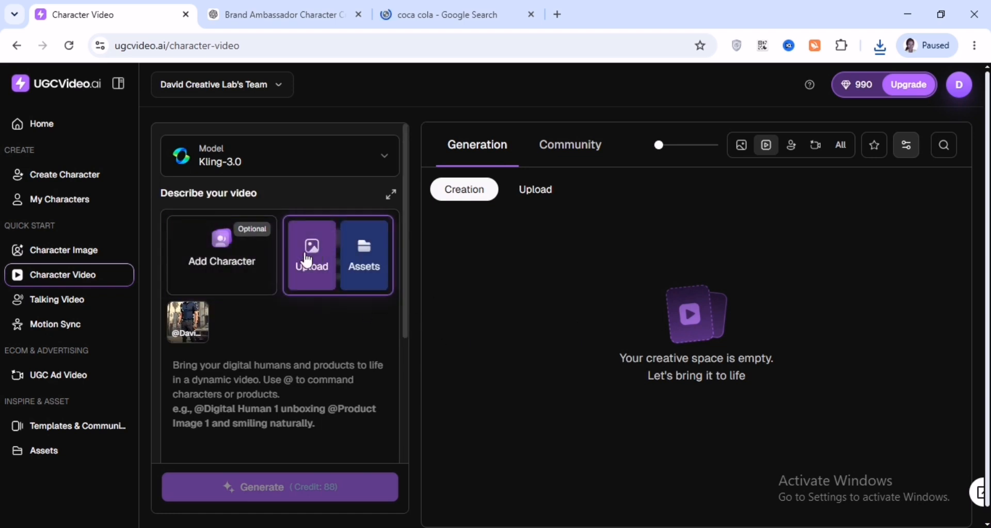
{"action": "left_click", "coordinate": [312, 272]}
{"action": "left_click", "coordinate": [487, 377]}
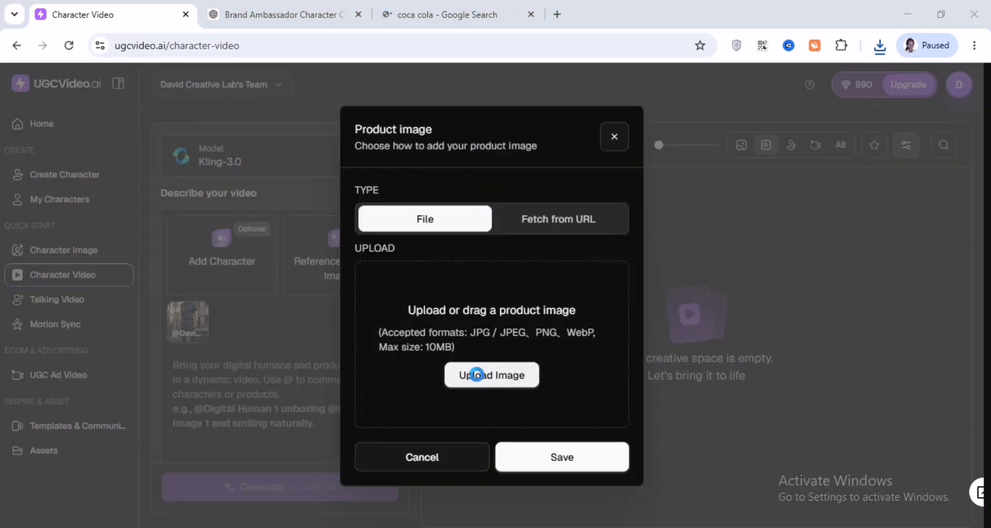
{"action": "left_click", "coordinate": [185, 123]}
{"action": "left_click", "coordinate": [364, 325]}
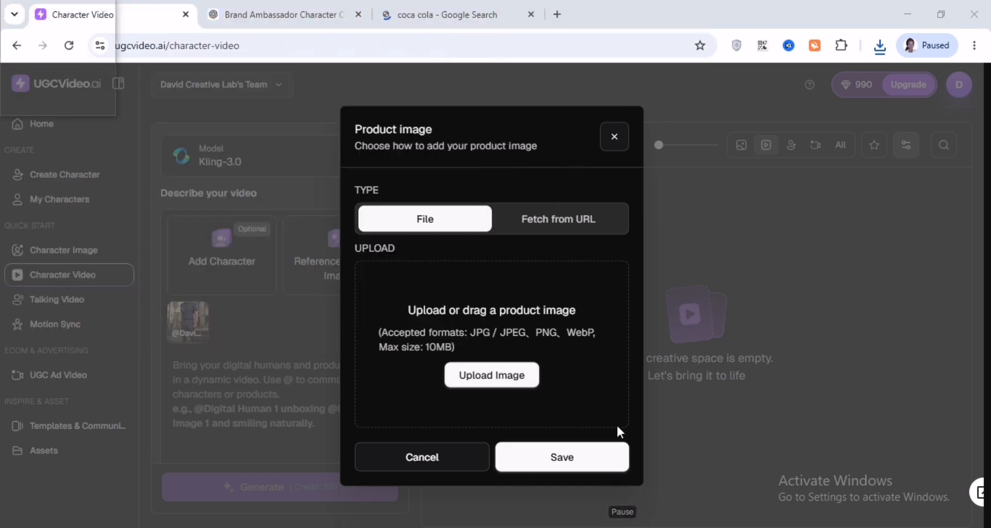
{"action": "left_click", "coordinate": [612, 137]}
Save the Coca-Cola glass bottle image from the search results to Downloads
{"action": "left_click", "coordinate": [432, 11]}
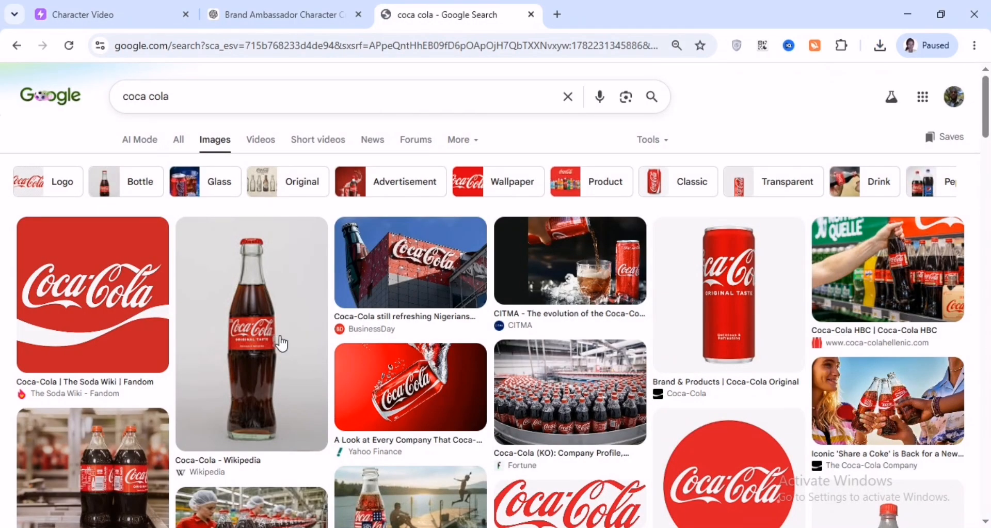
{"action": "scroll", "coordinate": [580, 410], "scroll_direction": "down", "scroll_amount": 11}
{"action": "right_click", "coordinate": [867, 349]}
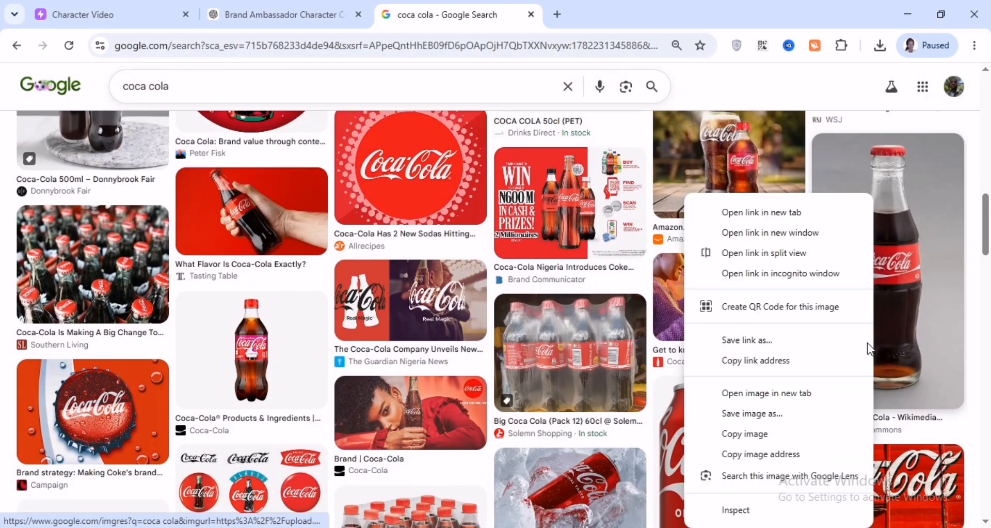
{"action": "left_click", "coordinate": [763, 413]}
{"action": "key", "text": "Return"}
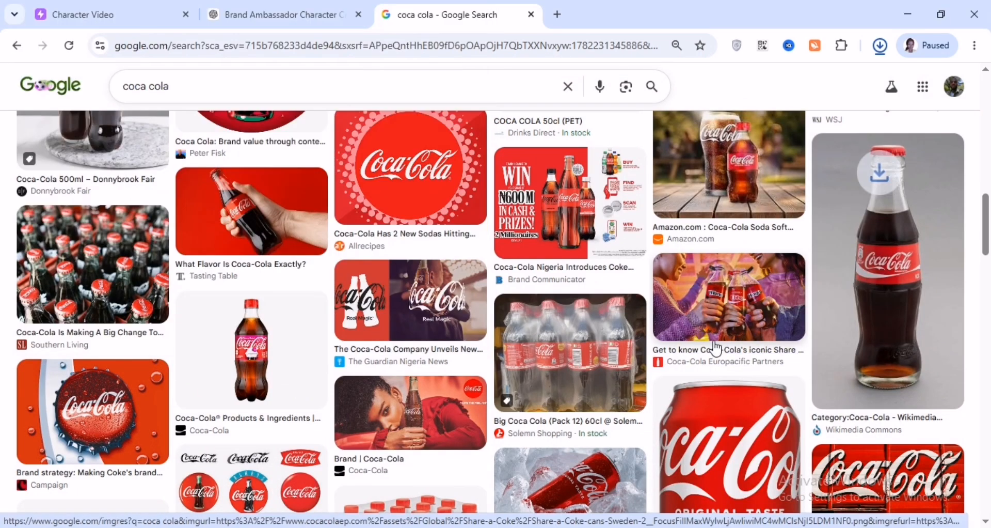
Upload the saved Coca-Cola bottle image as the video's reference product image
{"action": "scroll", "coordinate": [715, 349], "scroll_direction": "down", "scroll_amount": 8}
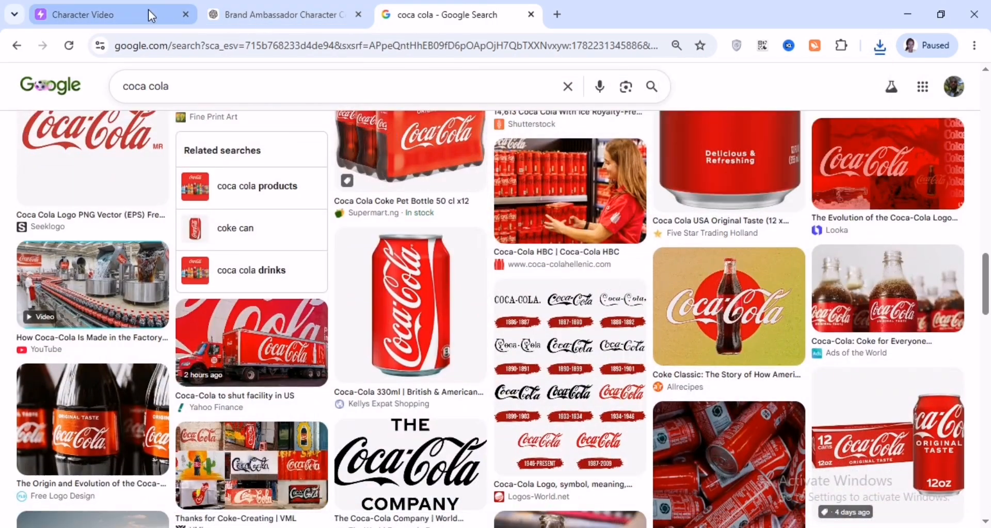
{"action": "left_click", "coordinate": [148, 10]}
{"action": "left_click", "coordinate": [321, 255]}
{"action": "left_click", "coordinate": [491, 374]}
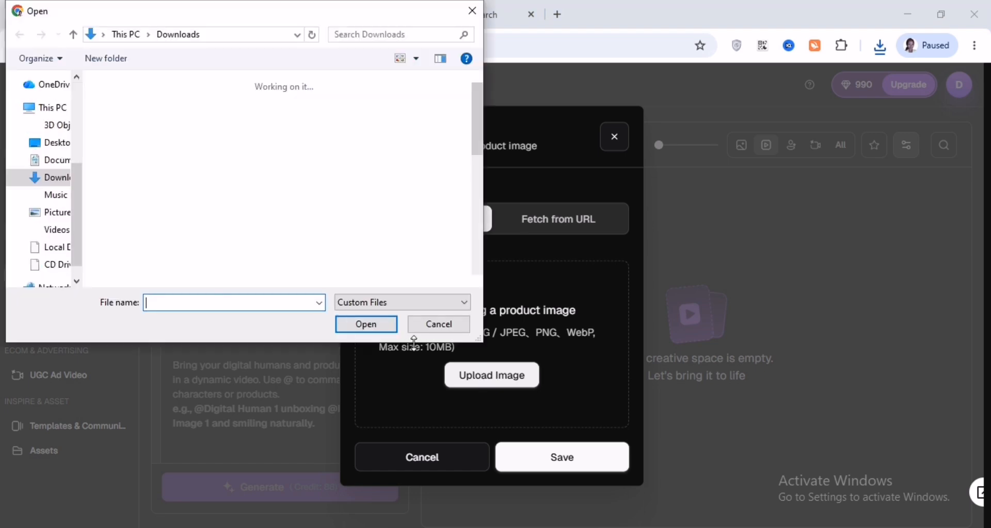
{"action": "left_click", "coordinate": [123, 116]}
{"action": "left_click", "coordinate": [365, 324]}
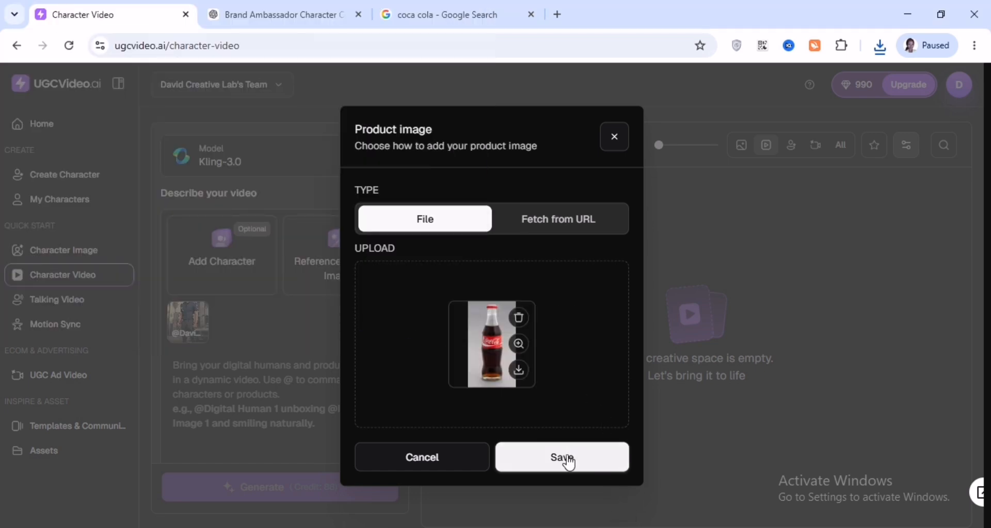
{"action": "left_click", "coordinate": [566, 460]}
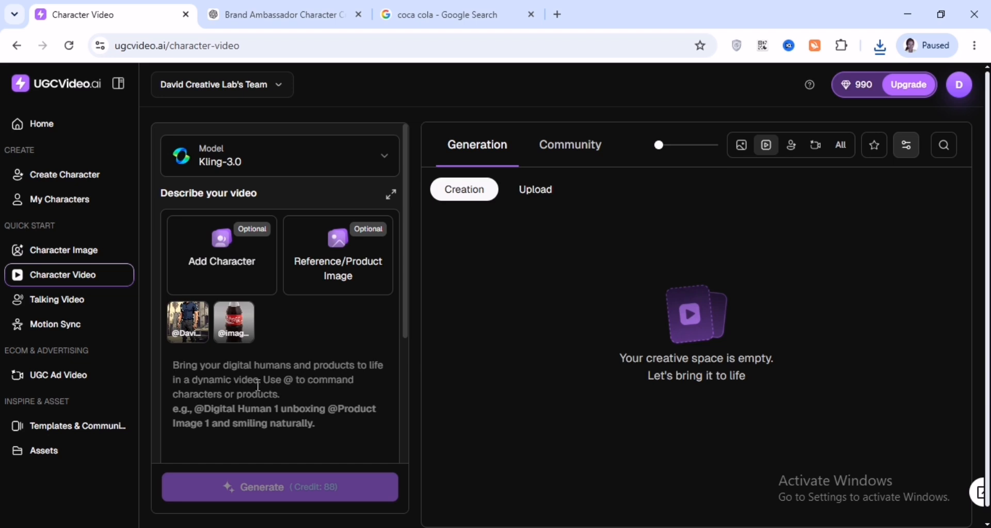
In ChatGPT, request a prompt to animate the character advertising Coca-Cola
{"action": "key", "text": "ctrl+Tab"}
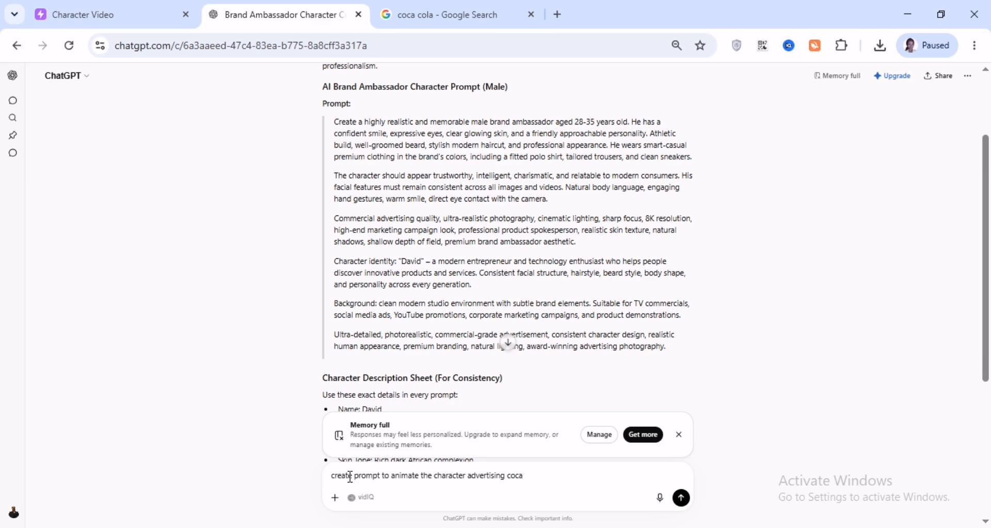
{"action": "key", "text": "Return"}
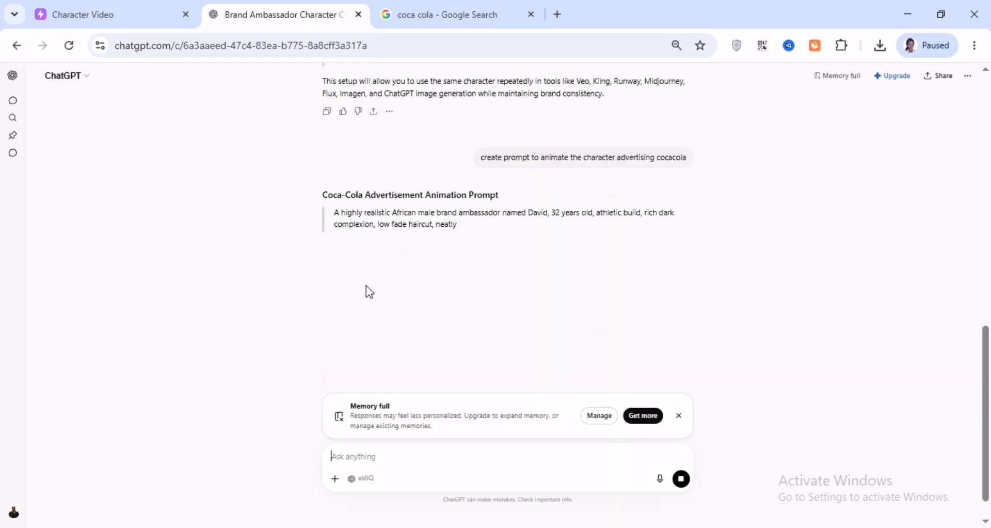
Copy ChatGPT's Coca-Cola animation prompt into the character video description and generate the video
{"action": "scroll", "coordinate": [516, 341], "scroll_direction": "down", "scroll_amount": 3}
{"action": "scroll", "coordinate": [464, 258], "scroll_direction": "up", "scroll_amount": 2}
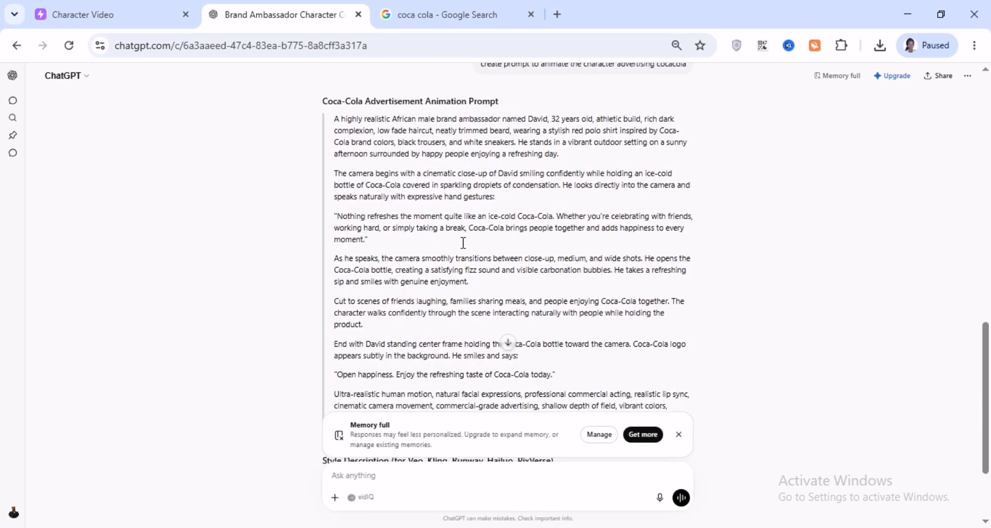
{"action": "left_click_drag", "start_coordinate": [334, 119], "coordinate": [510, 309]}
{"action": "key", "text": "ctrl+c"}
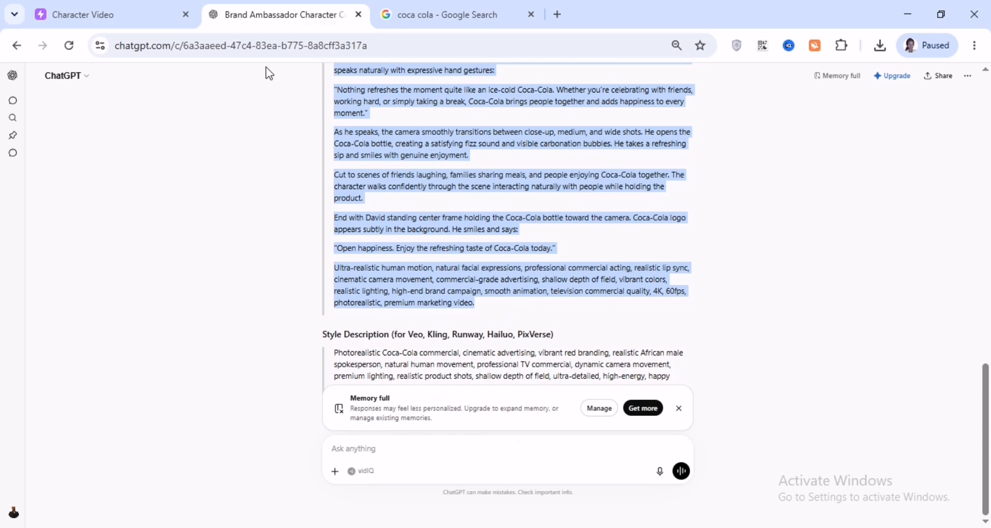
{"action": "left_click", "coordinate": [135, 15]}
{"action": "key", "text": "ctrl+a"}
{"action": "key", "text": "ctrl+v"}
{"action": "scroll", "coordinate": [356, 359], "scroll_direction": "down", "scroll_amount": 1}
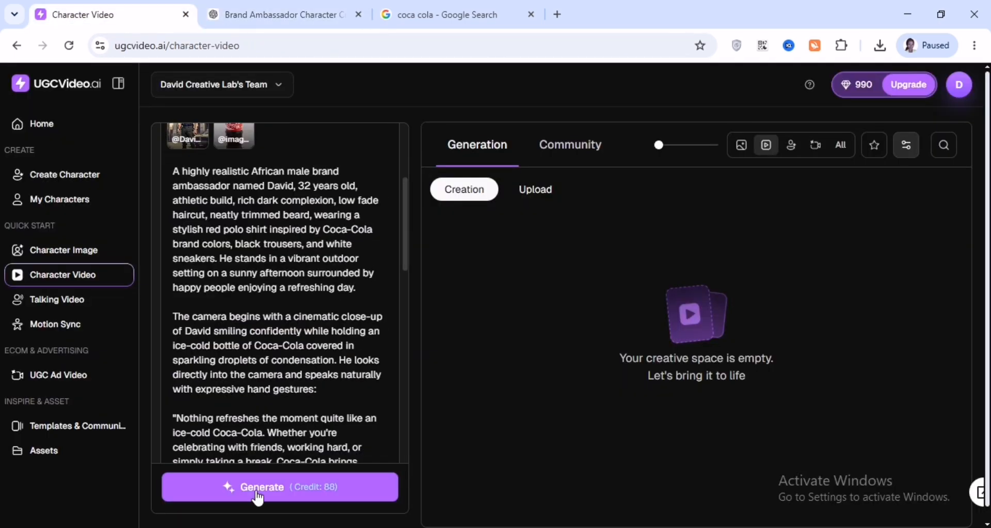
{"action": "left_click", "coordinate": [258, 494]}
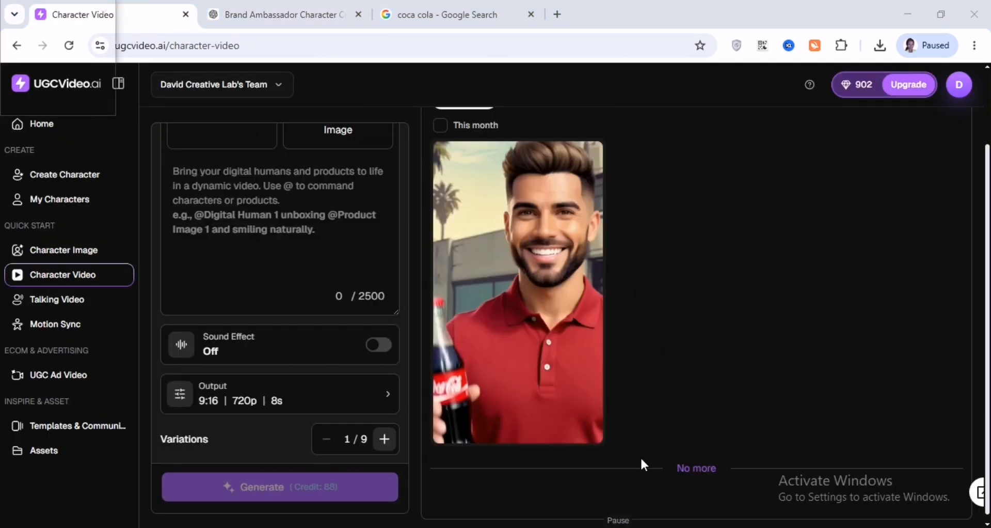
Open the UGC Ad Video creation page
{"action": "mouse_move", "coordinate": [517, 317]}
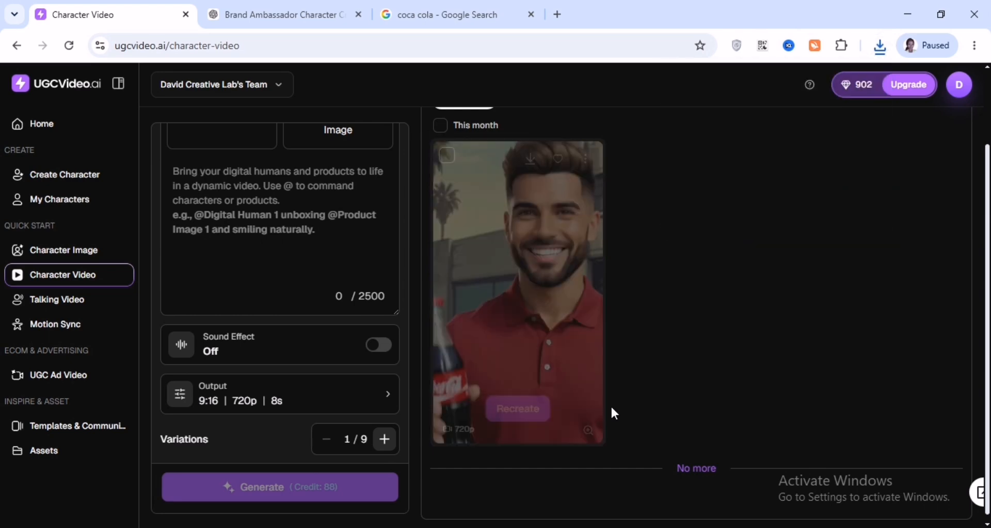
{"action": "left_click", "coordinate": [66, 378]}
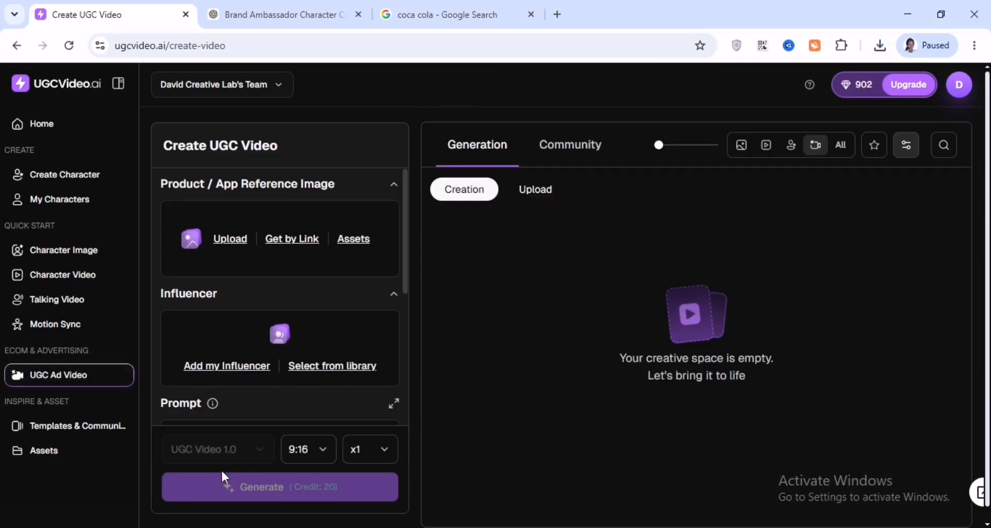
{"action": "scroll", "coordinate": [259, 373], "scroll_direction": "down", "scroll_amount": 3}
{"action": "scroll", "coordinate": [259, 372], "scroll_direction": "up", "scroll_amount": 3}
In ChatGPT, ask "lets cretae a ugc ads video" to get a UGC ad script
{"action": "key", "text": "ctrl+Tab"}
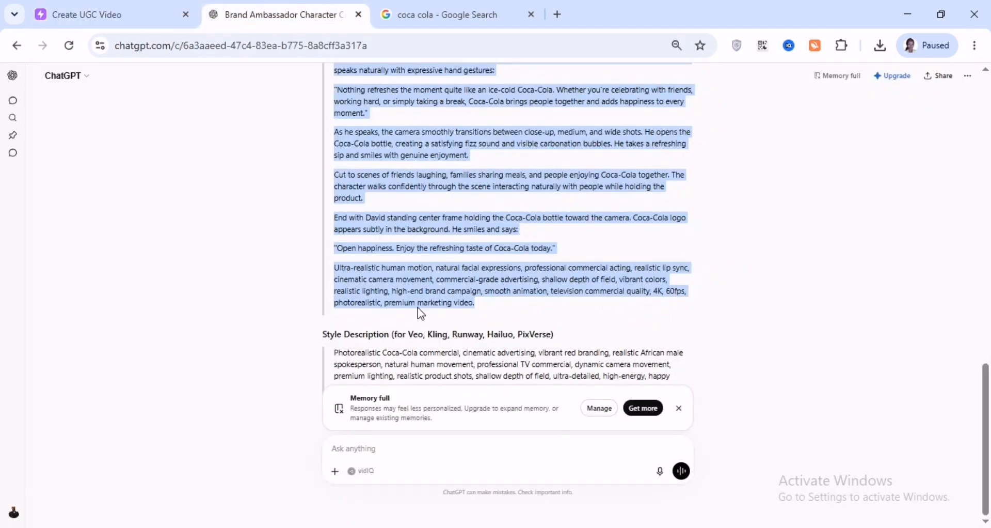
{"action": "left_click", "coordinate": [377, 448]}
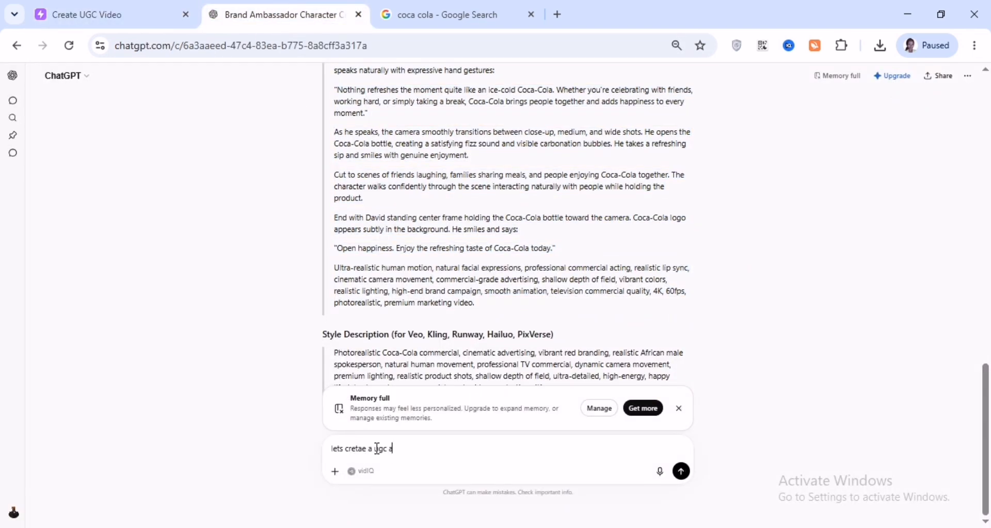
{"action": "key", "text": "Return"}
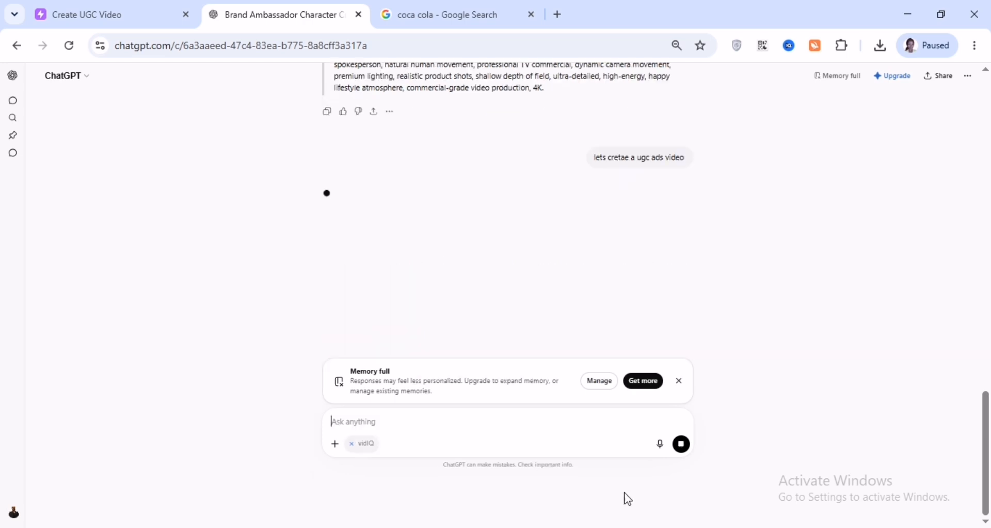
Copy ChatGPT's UGC ad script into the UGC Ad Video prompt
{"action": "left_click_drag", "start_coordinate": [334, 205], "coordinate": [710, 231]}
{"action": "left_click", "coordinate": [116, 16]}
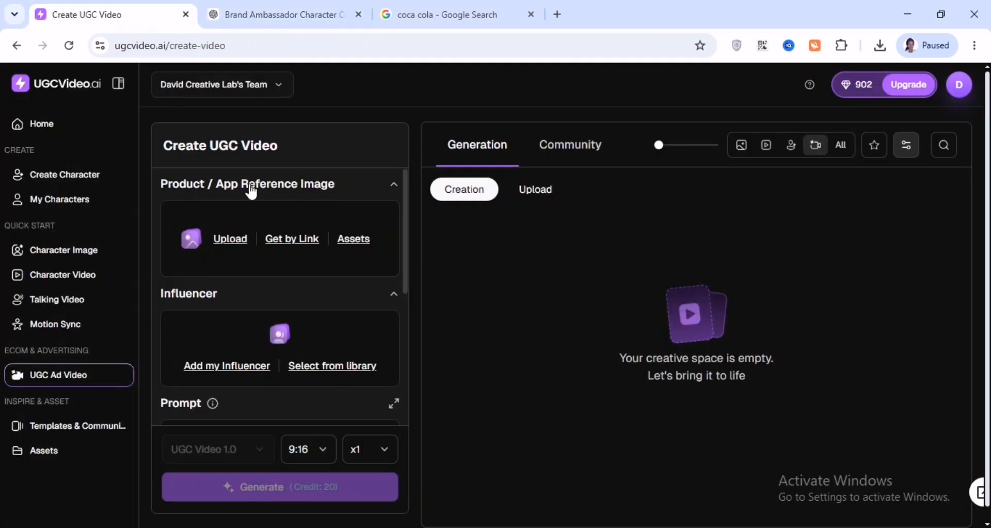
{"action": "scroll", "coordinate": [301, 347], "scroll_direction": "down", "scroll_amount": 3}
{"action": "left_click", "coordinate": [217, 261]}
{"action": "key", "text": "ctrl+v"}
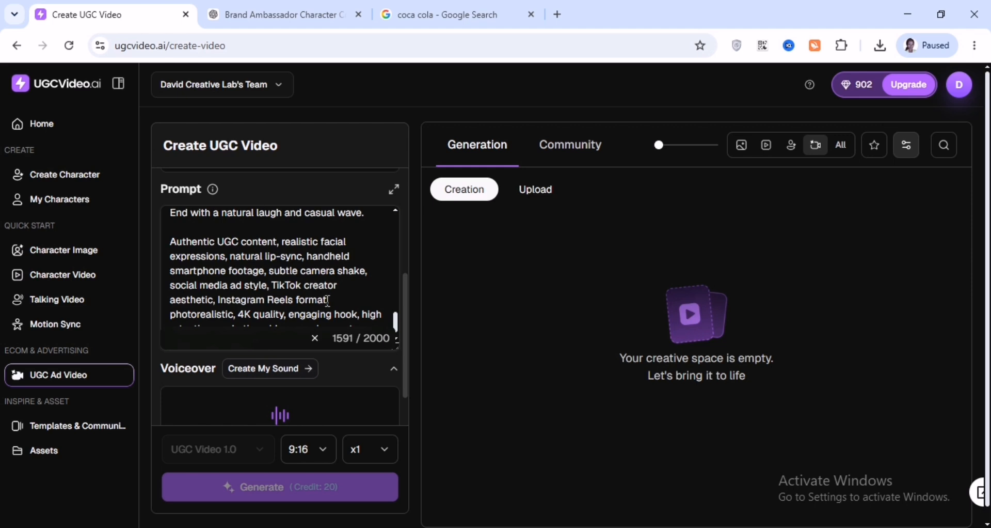
{"action": "scroll", "coordinate": [260, 382], "scroll_direction": "down", "scroll_amount": 1}
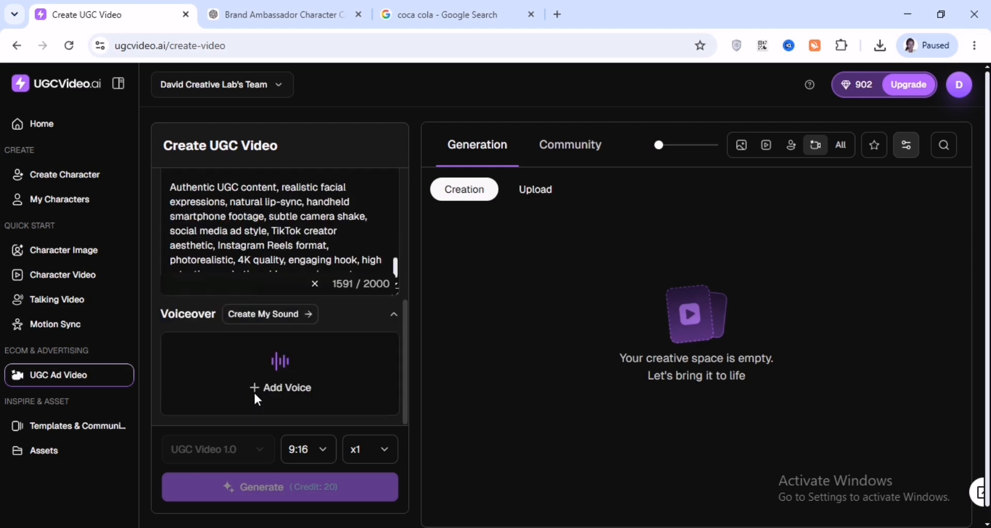
Preview English voices and add the Thomas Louis voice as the voiceover
{"action": "left_click", "coordinate": [280, 387]}
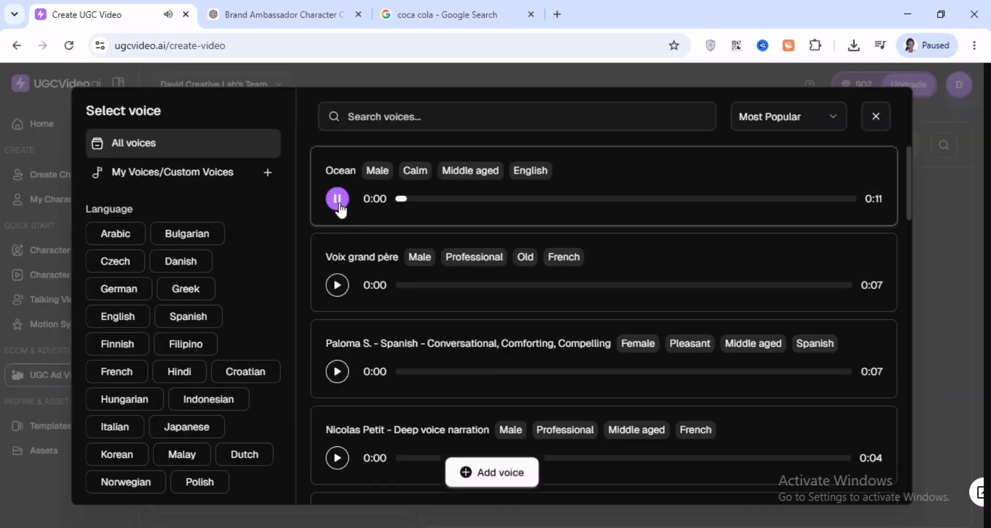
{"action": "left_click", "coordinate": [337, 285]}
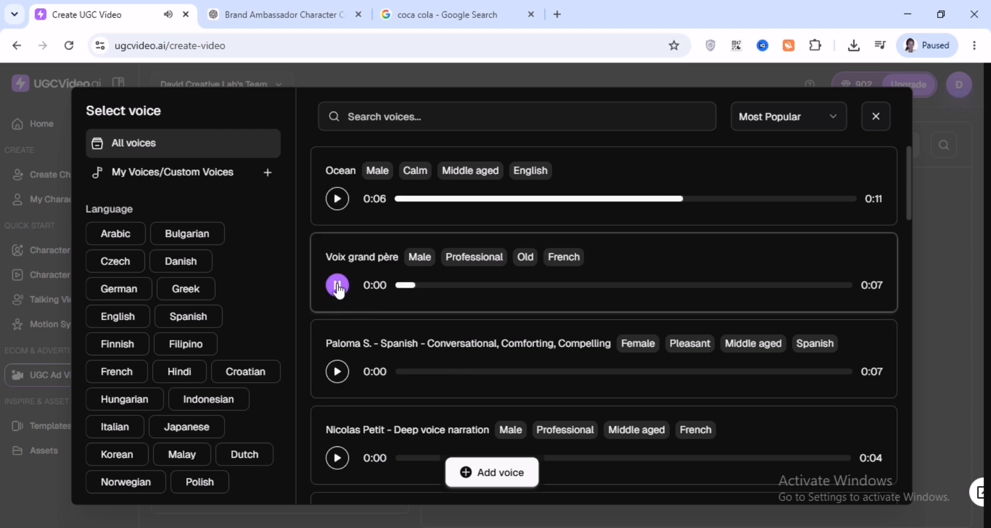
{"action": "left_click", "coordinate": [337, 371]}
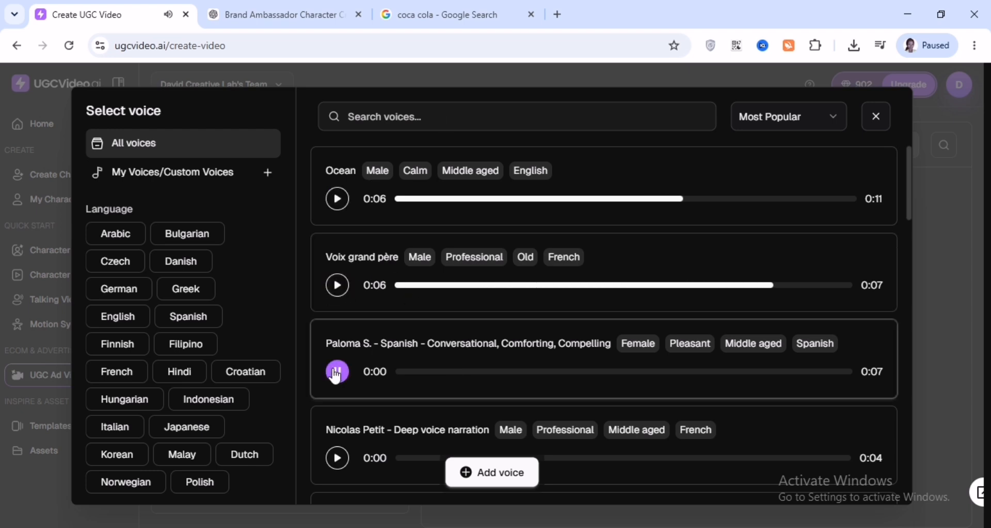
{"action": "left_click", "coordinate": [337, 457]}
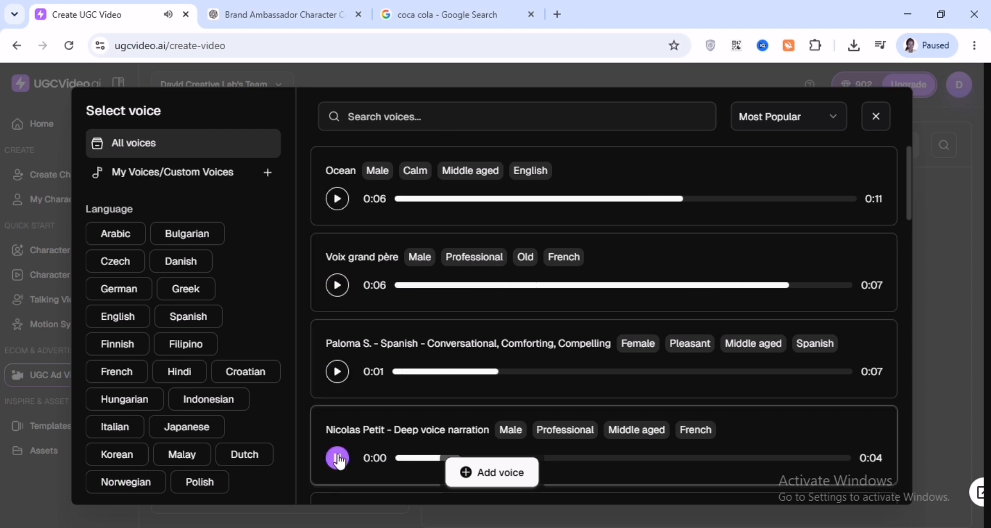
{"action": "left_click", "coordinate": [117, 316]}
{"action": "left_click", "coordinate": [337, 285]}
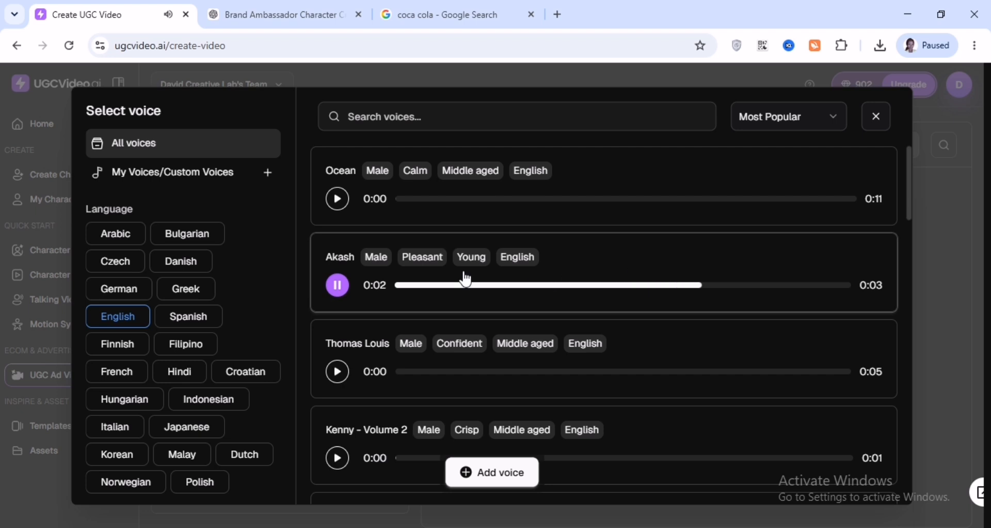
{"action": "left_click", "coordinate": [337, 199]}
{"action": "left_click", "coordinate": [337, 457]}
{"action": "left_click", "coordinate": [337, 372]}
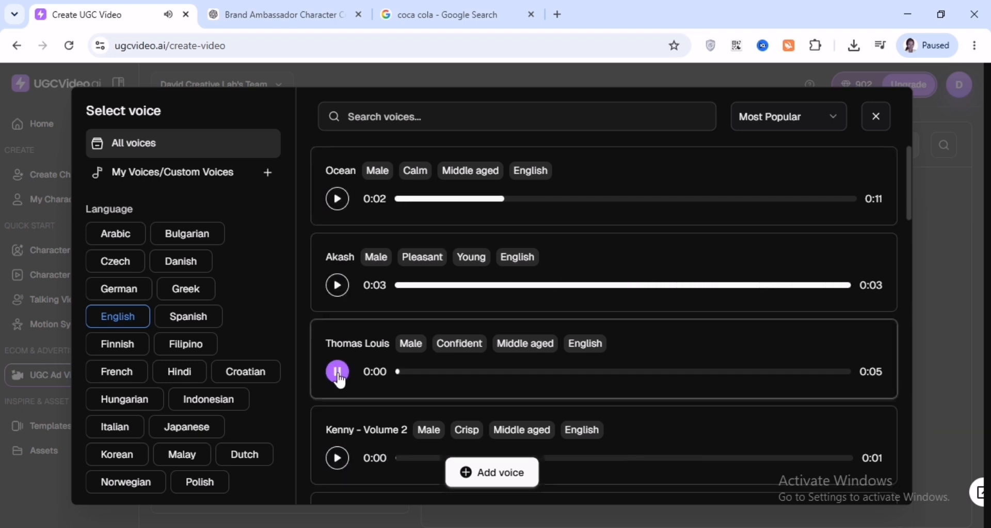
{"action": "left_click", "coordinate": [666, 362]}
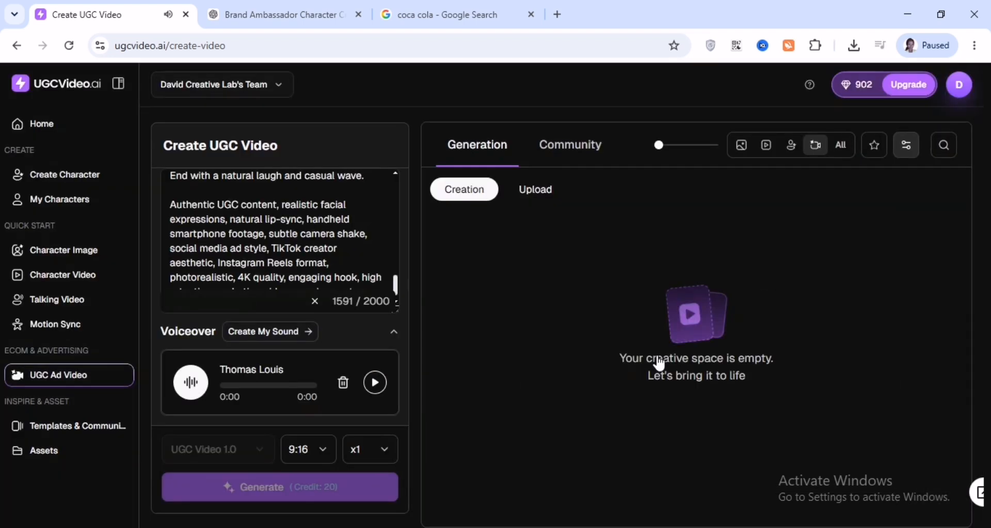
Upload the saved Coca-Cola bottle image from Downloads as the product reference image
{"action": "scroll", "coordinate": [268, 289], "scroll_direction": "up", "scroll_amount": 5}
{"action": "left_click", "coordinate": [230, 239]}
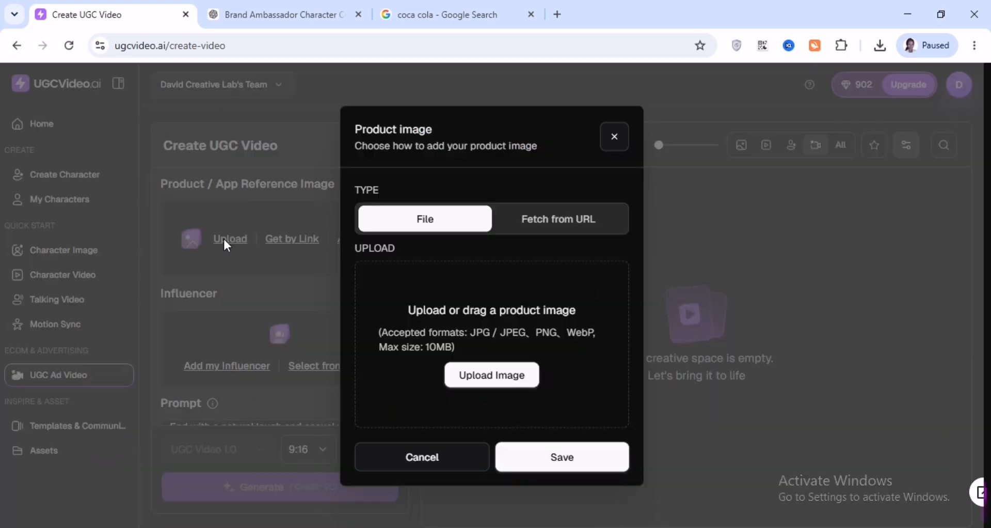
{"action": "left_click", "coordinate": [484, 370]}
{"action": "left_click", "coordinate": [119, 113]}
{"action": "left_click", "coordinate": [367, 321]}
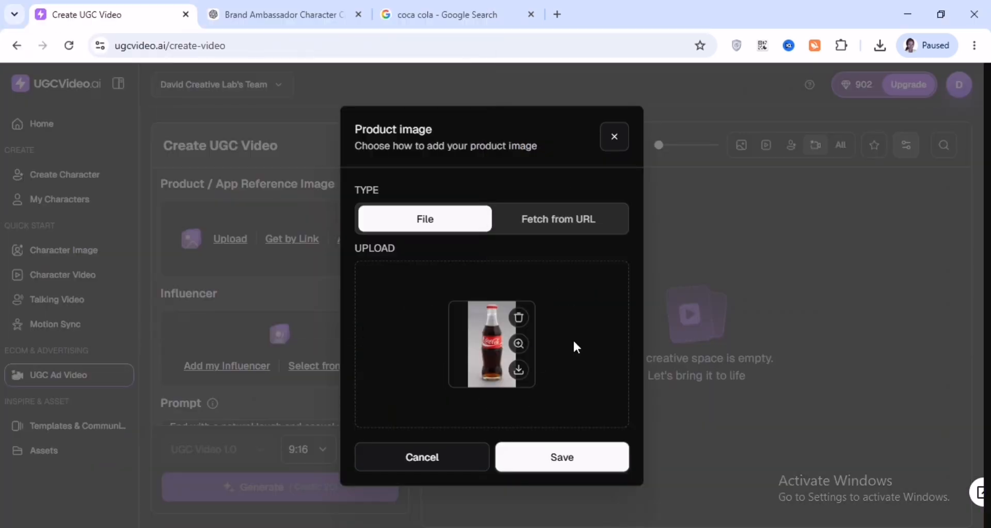
{"action": "left_click", "coordinate": [538, 459]}
Search Google Images for "c. ronaldo" and save a Cristiano Ronaldo photo to Downloads
{"action": "left_click", "coordinate": [444, 14]}
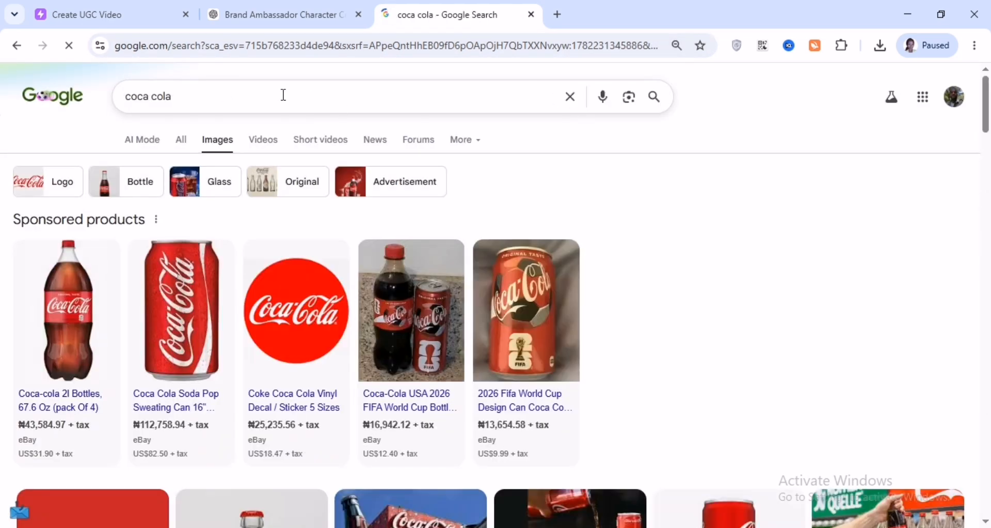
{"action": "type", "text": "ake"}
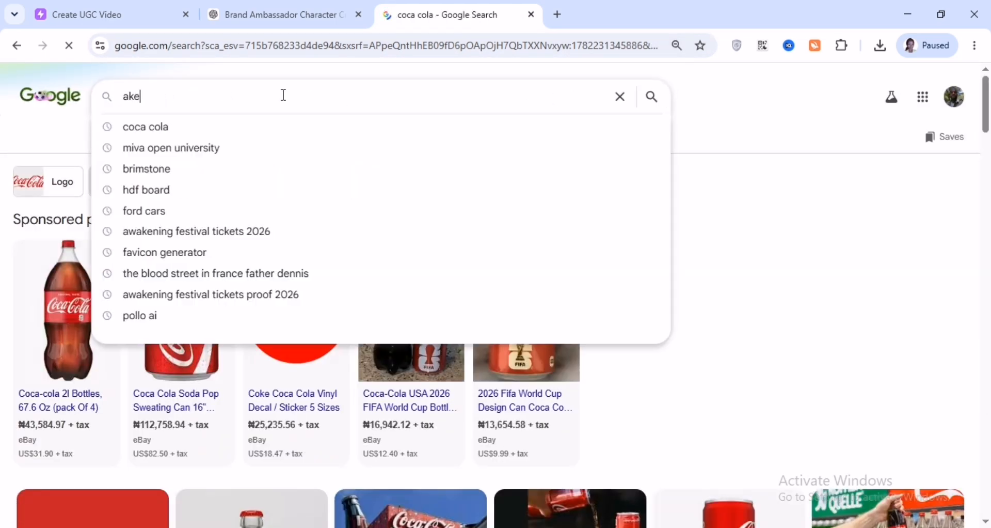
{"action": "type", "text": "c. ronaldo"}
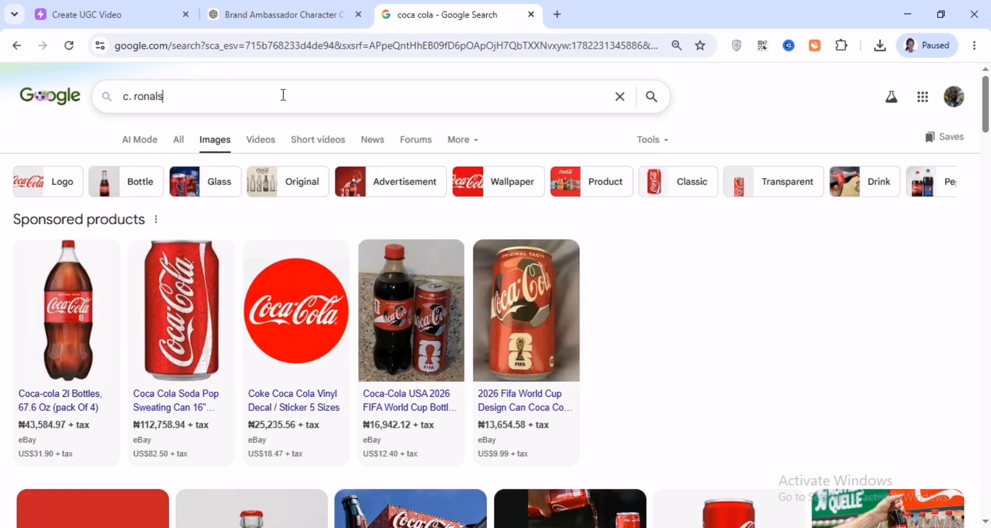
{"action": "key", "text": "Return"}
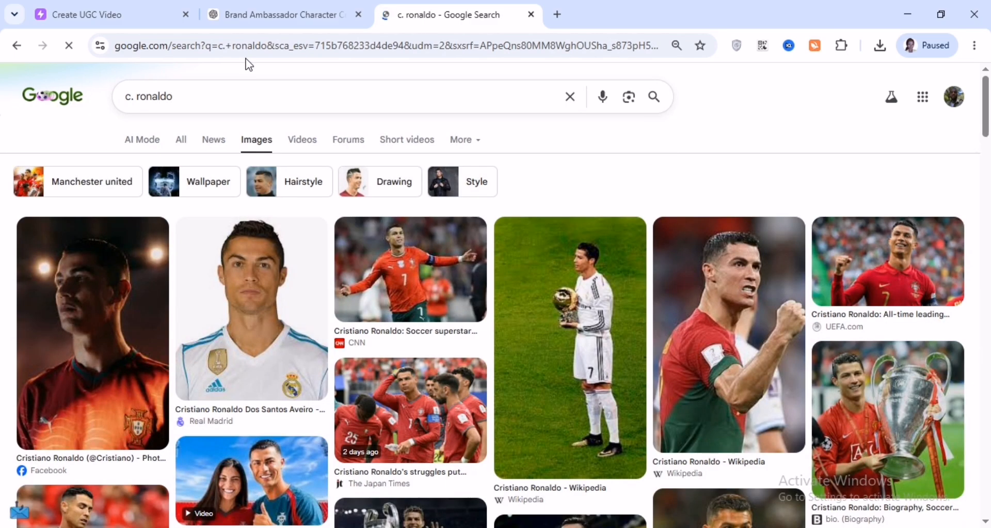
{"action": "scroll", "coordinate": [449, 339], "scroll_direction": "down", "scroll_amount": 10}
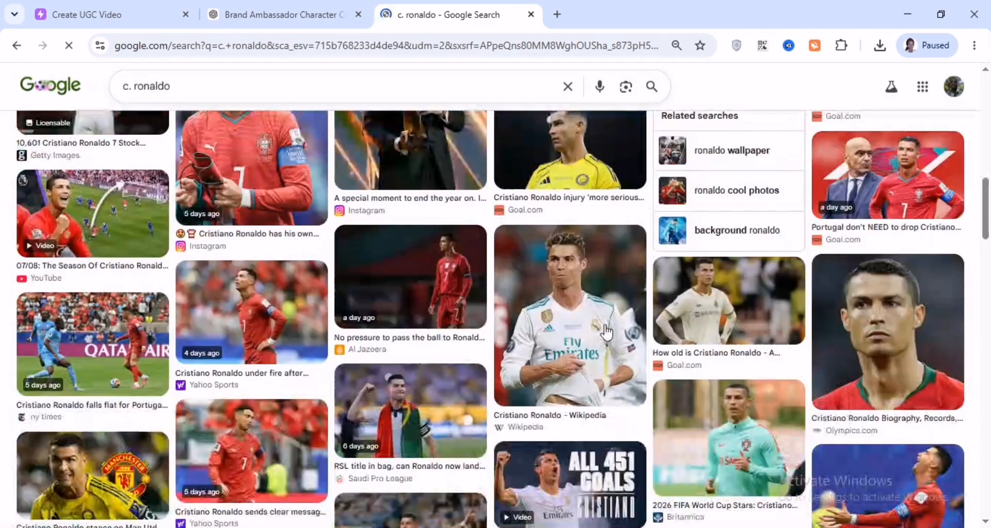
{"action": "scroll", "coordinate": [606, 332], "scroll_direction": "down", "scroll_amount": 10}
{"action": "right_click", "coordinate": [274, 287]}
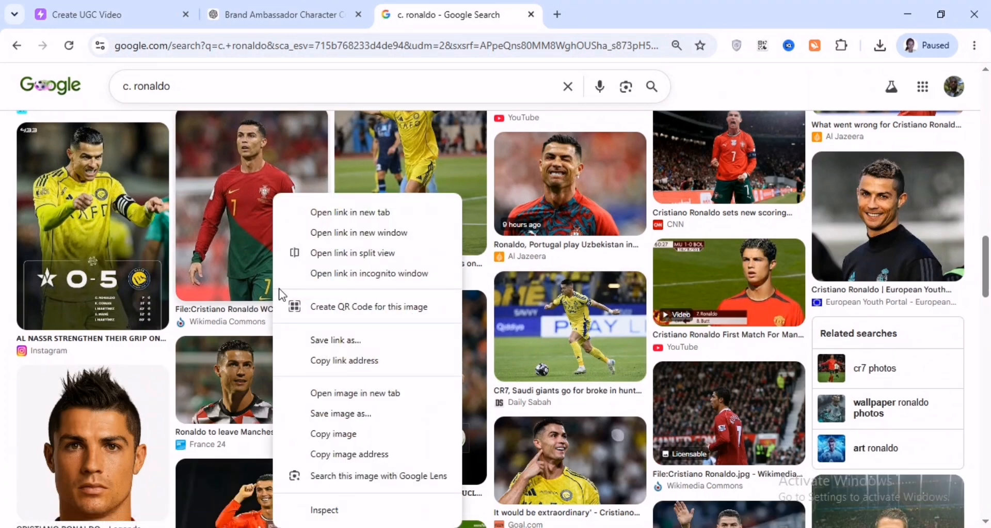
{"action": "left_click", "coordinate": [340, 415]}
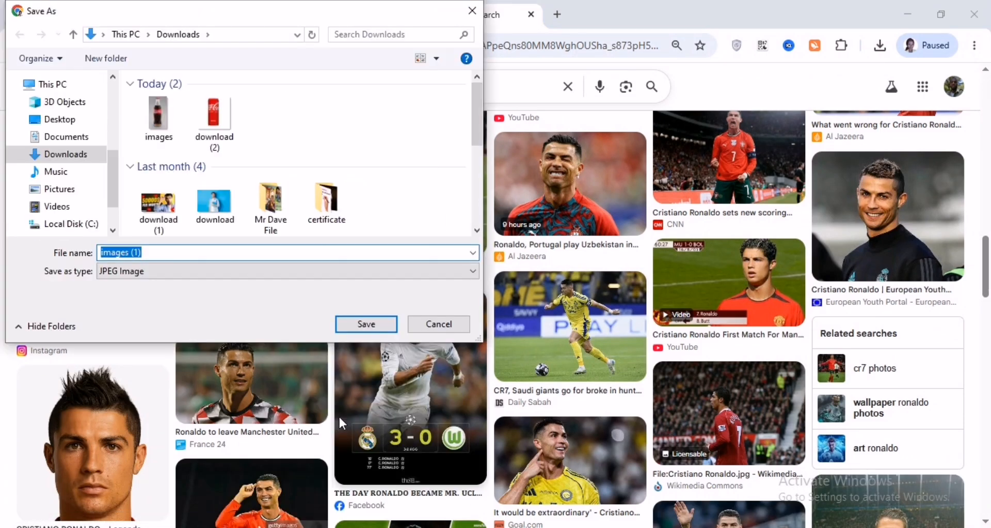
{"action": "left_click", "coordinate": [365, 326]}
{"action": "left_click", "coordinate": [114, 18]}
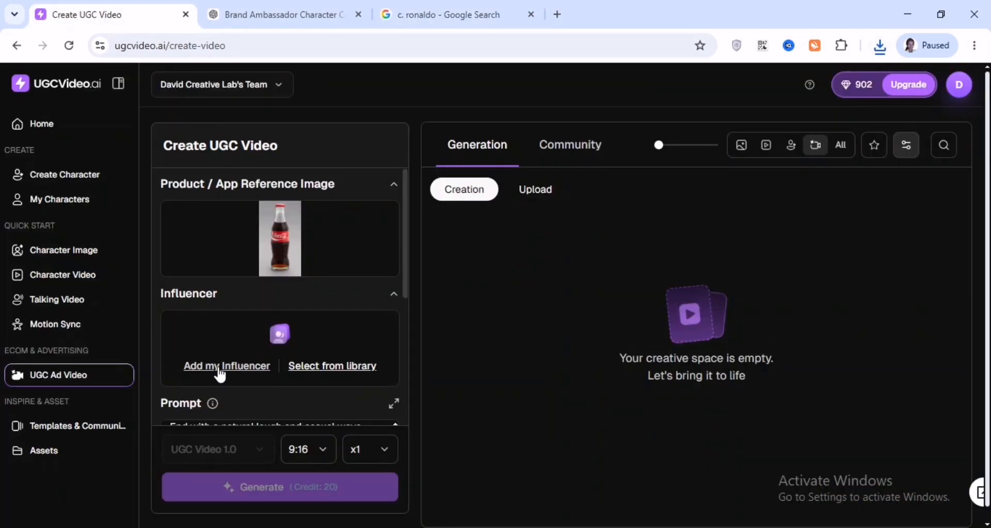
{"action": "left_click", "coordinate": [218, 364]}
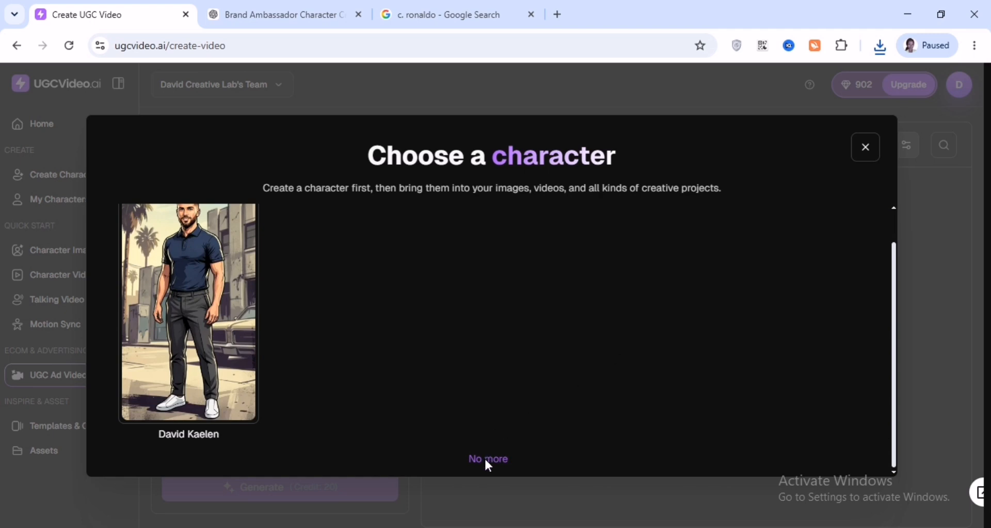
{"action": "left_click", "coordinate": [866, 147]}
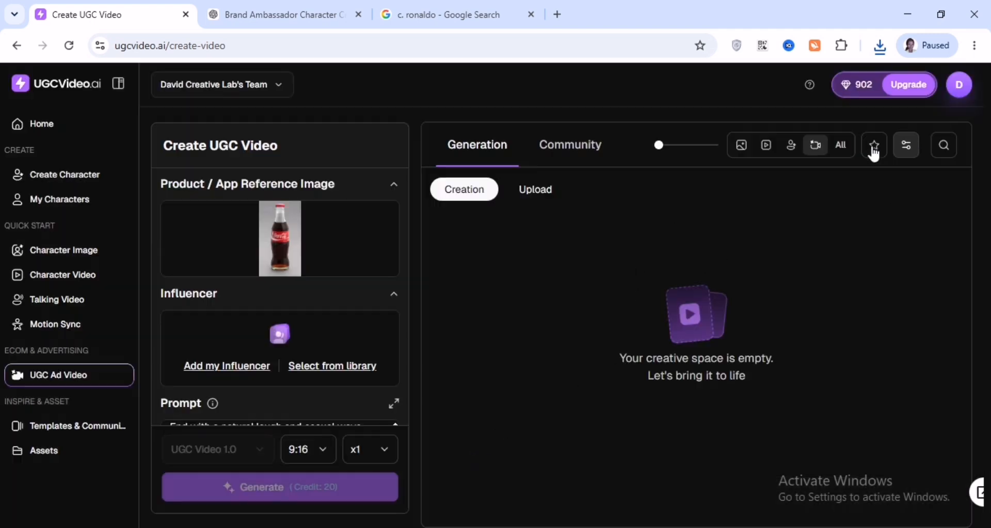
Browse the uploaded characters under My Characters, then return to the UGC Ad Video page
{"action": "left_click", "coordinate": [71, 206]}
{"action": "left_click", "coordinate": [251, 185]}
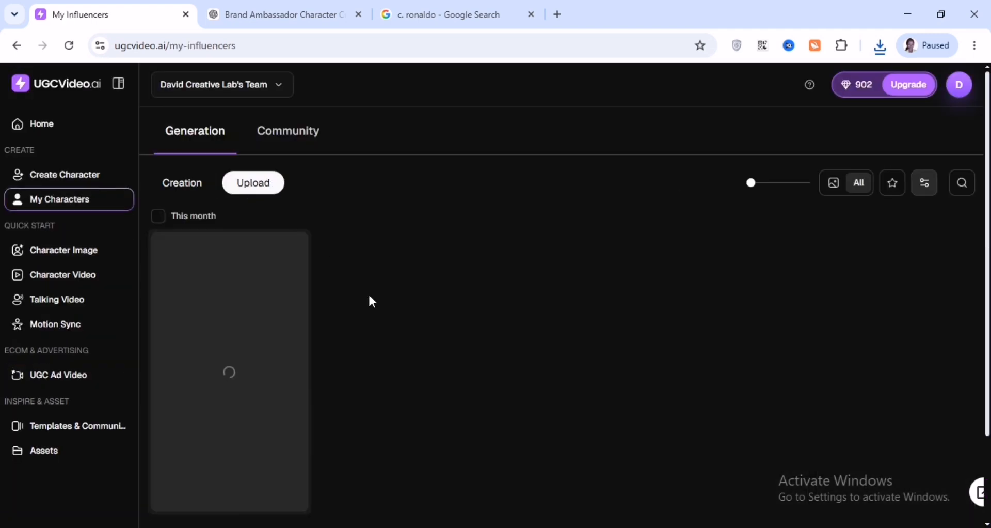
{"action": "scroll", "coordinate": [474, 397], "scroll_direction": "down", "scroll_amount": 2}
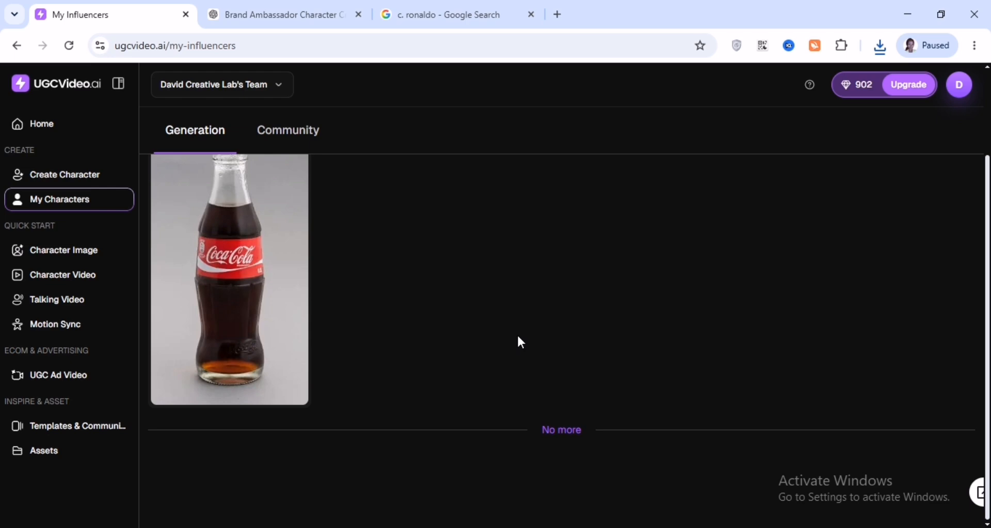
{"action": "scroll", "coordinate": [518, 340], "scroll_direction": "up", "scroll_amount": 2}
{"action": "left_click", "coordinate": [58, 284]}
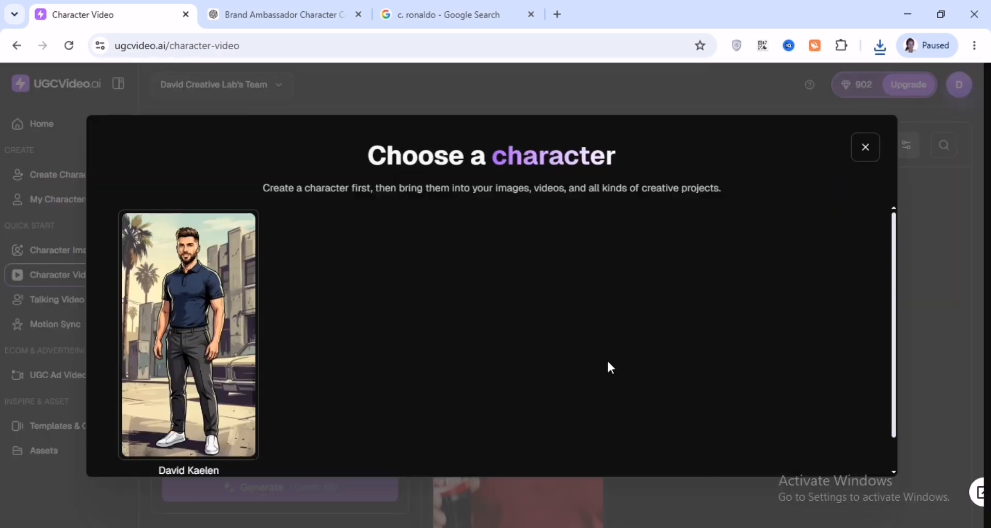
{"action": "left_click", "coordinate": [866, 147]}
{"action": "left_click", "coordinate": [53, 382]}
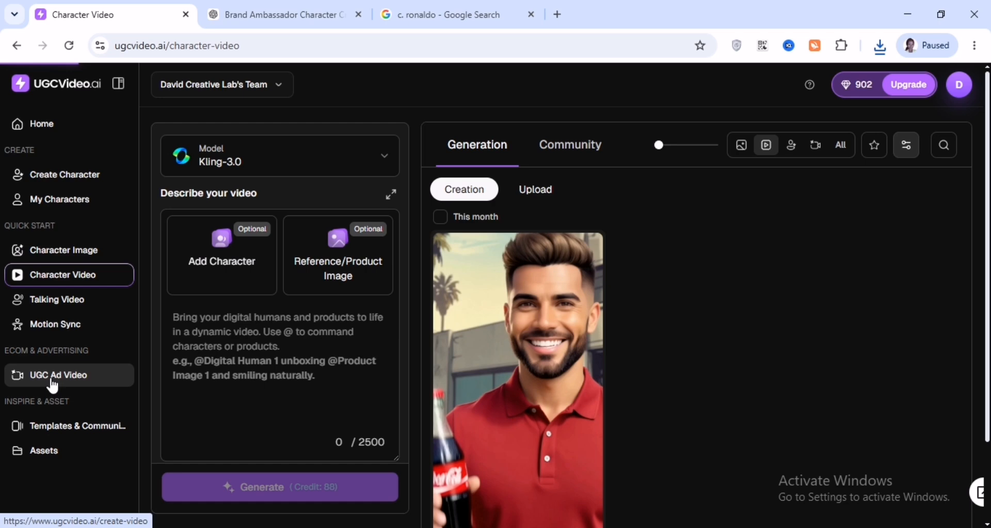
Browse the influencer library for the UGC ad video and close it
{"action": "left_click", "coordinate": [311, 365]}
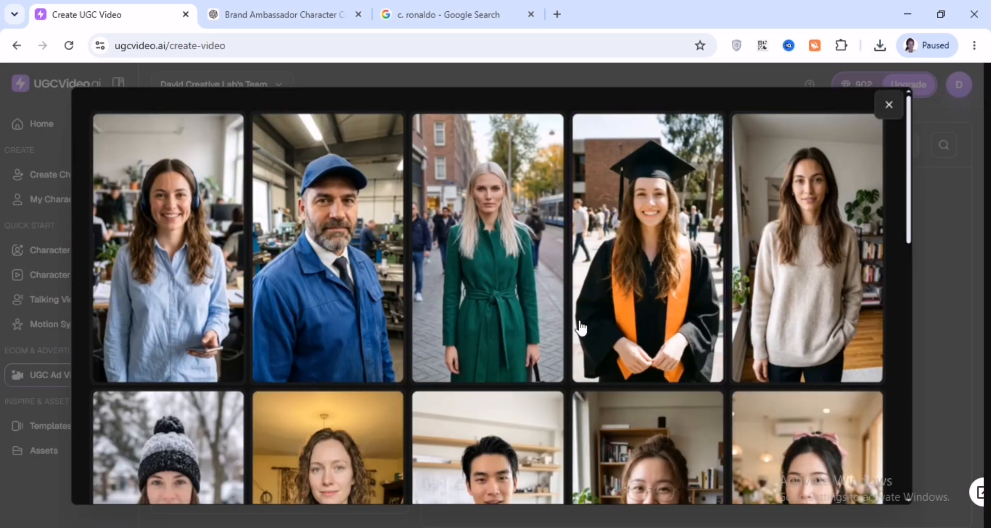
{"action": "left_click_drag", "start_coordinate": [910, 199], "coordinate": [897, 122]}
{"action": "left_click", "coordinate": [890, 106]}
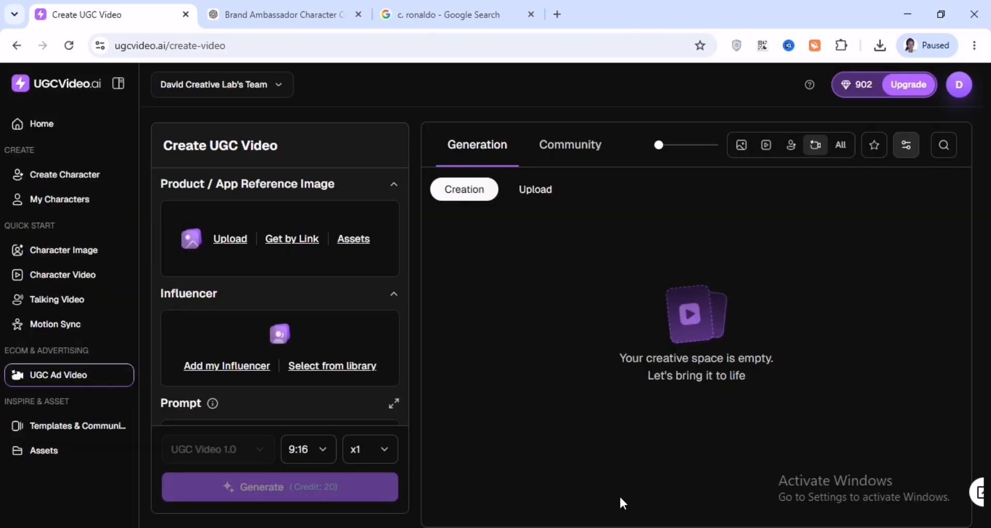
Start a new character from an image and upload the Cristiano Ronaldo photo from Downloads
{"action": "left_click", "coordinate": [66, 175]}
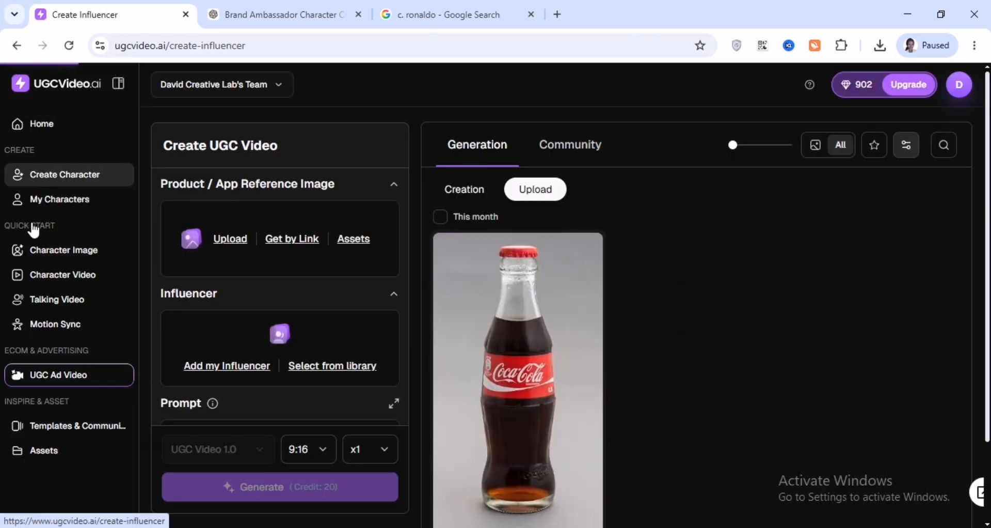
{"action": "left_click", "coordinate": [284, 323]}
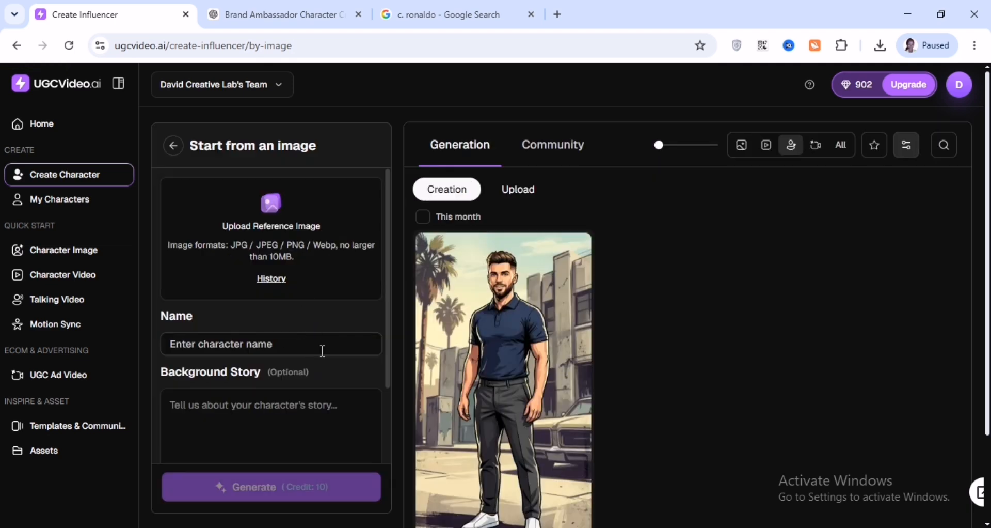
{"action": "left_click", "coordinate": [269, 206]}
{"action": "left_click", "coordinate": [120, 116]}
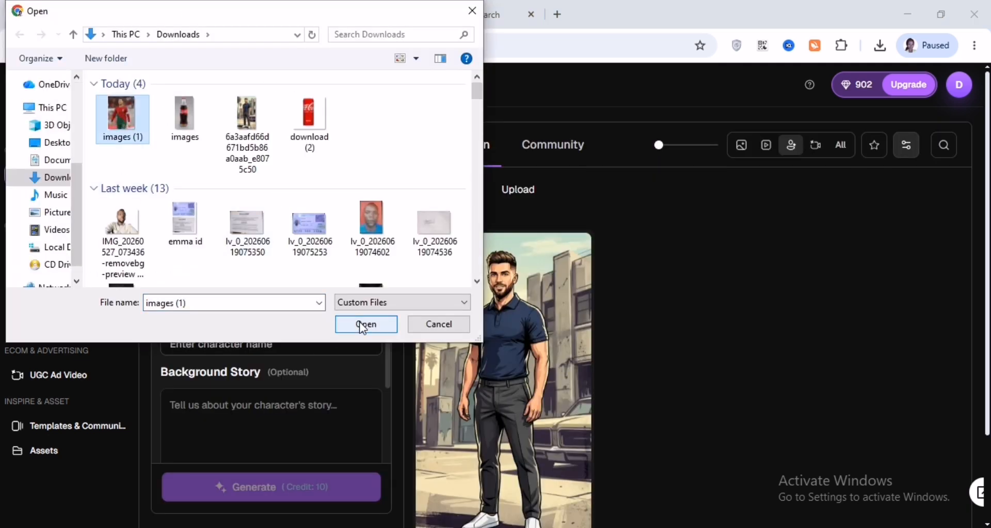
{"action": "left_click", "coordinate": [360, 322]}
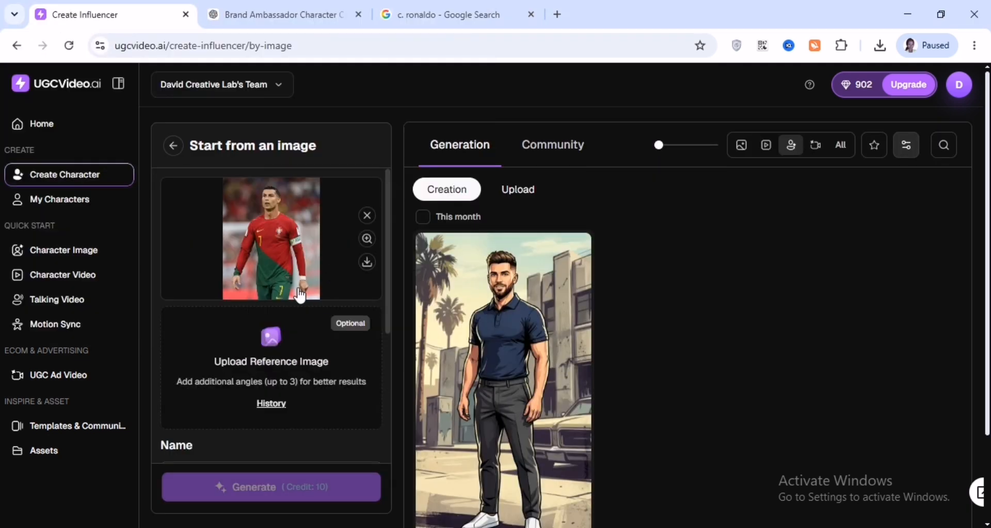
Go back to UGC Ad Video and upload the Coca-Cola bottle image file as the product reference
{"action": "left_click", "coordinate": [60, 252]}
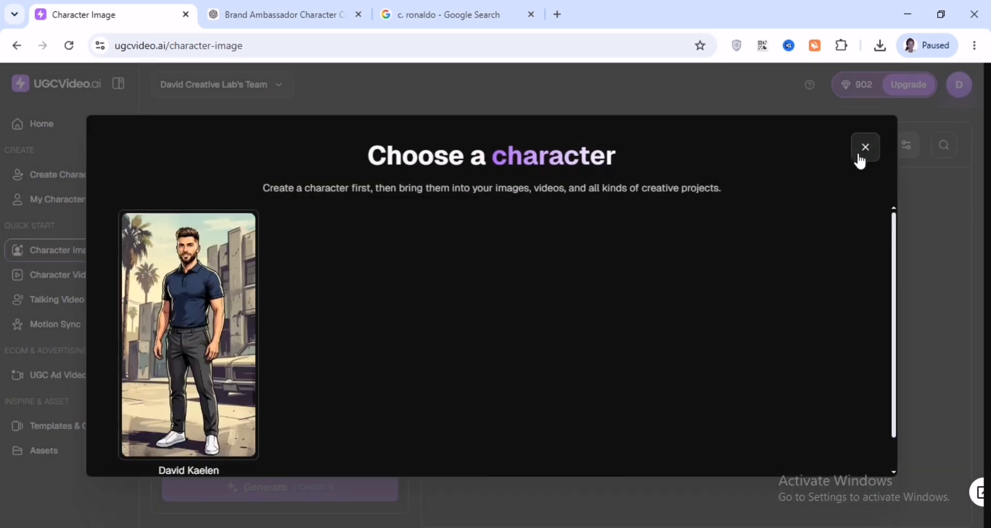
{"action": "left_click", "coordinate": [861, 150]}
{"action": "left_click", "coordinate": [52, 374]}
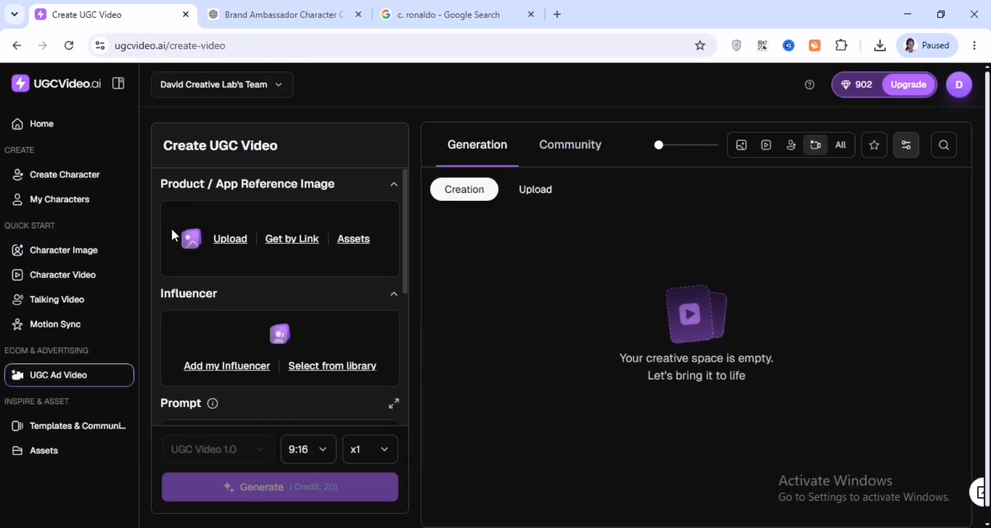
{"action": "left_click", "coordinate": [234, 242]}
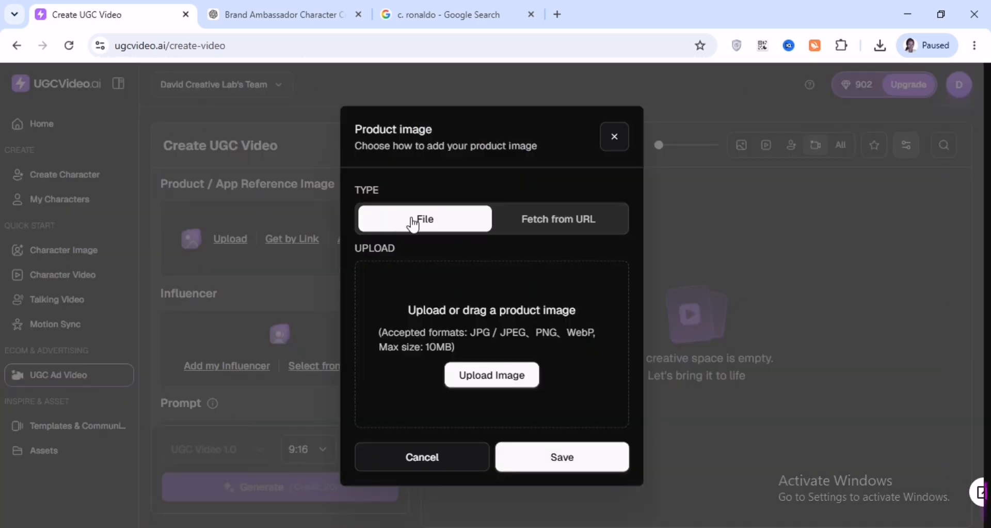
{"action": "left_click", "coordinate": [460, 371]}
{"action": "left_click", "coordinate": [200, 116]}
{"action": "left_click", "coordinate": [365, 323]}
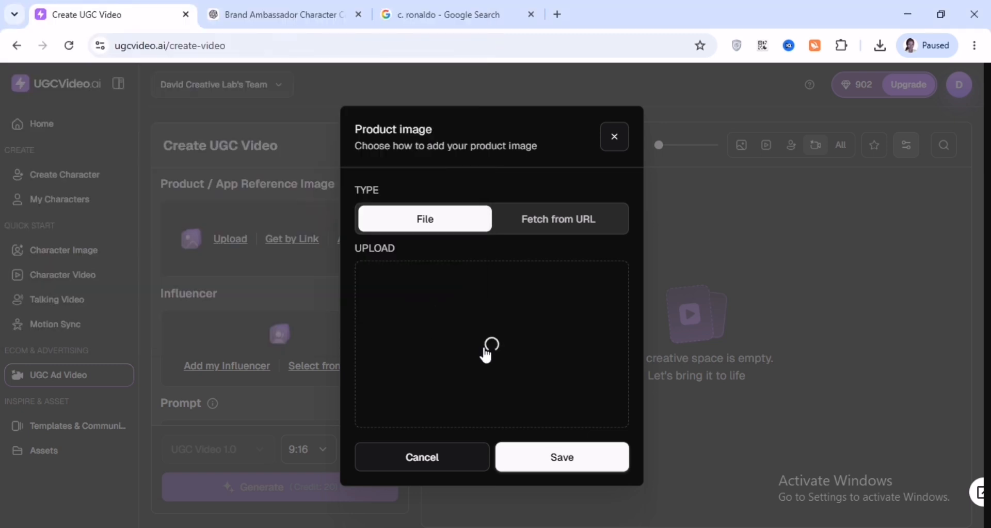
{"action": "left_click", "coordinate": [539, 454]}
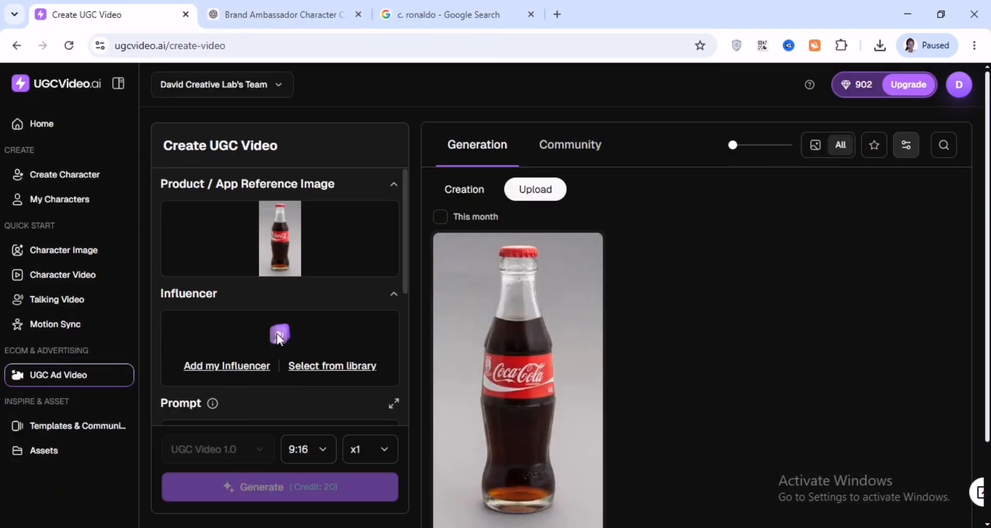
Open the my-influencer character chooser to check the available characters, then close it
{"action": "left_click", "coordinate": [245, 368]}
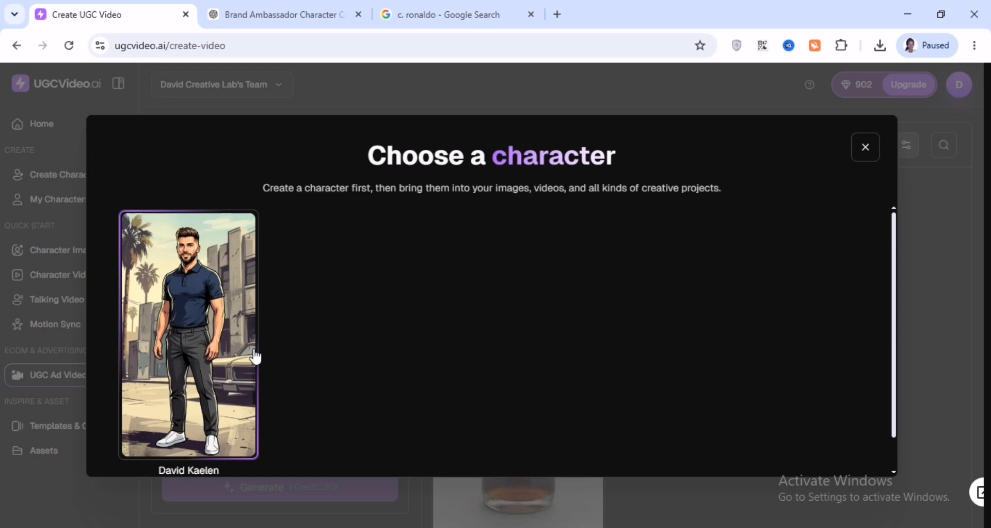
{"action": "left_click", "coordinate": [864, 149]}
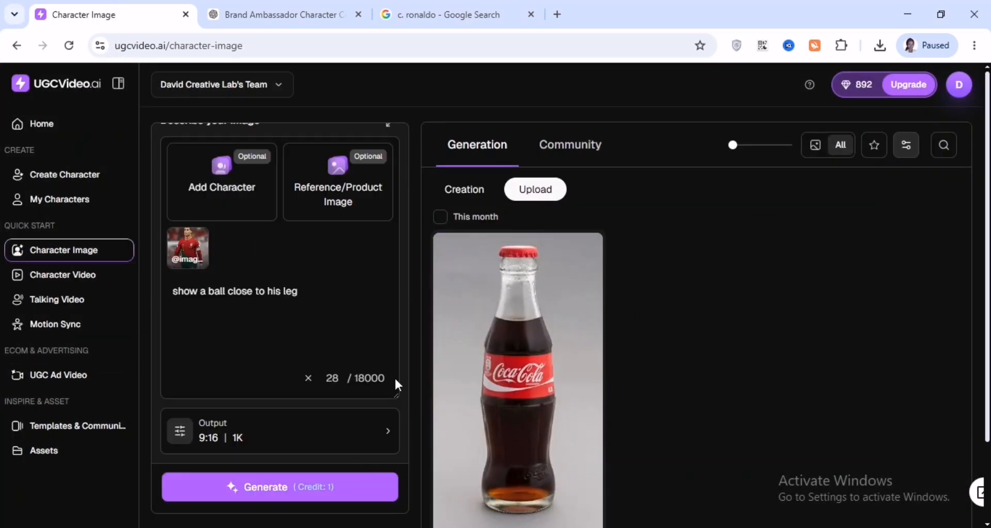
{"action": "left_click", "coordinate": [275, 476]}
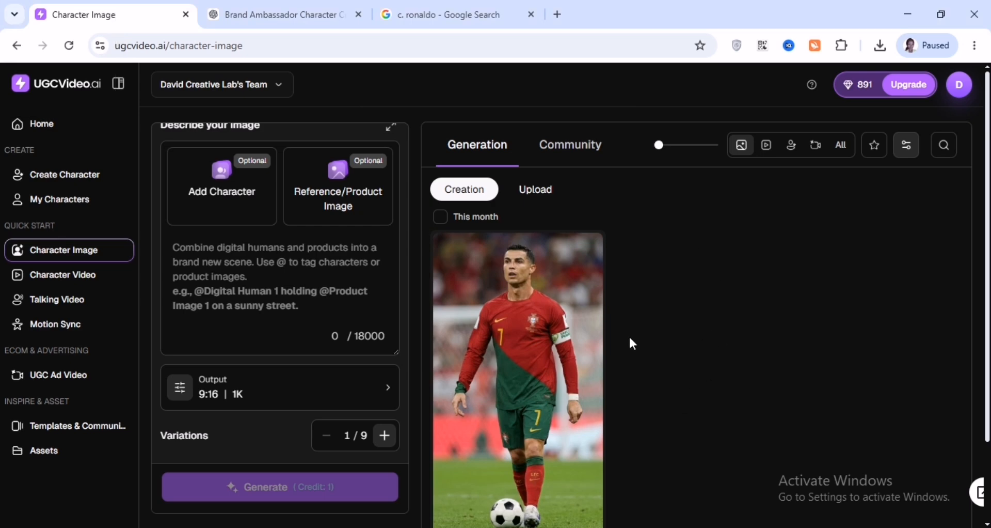
From the generated Ronaldo image, start a character from an image and upload the Ronaldo photo
{"action": "mouse_move", "coordinate": [522, 454]}
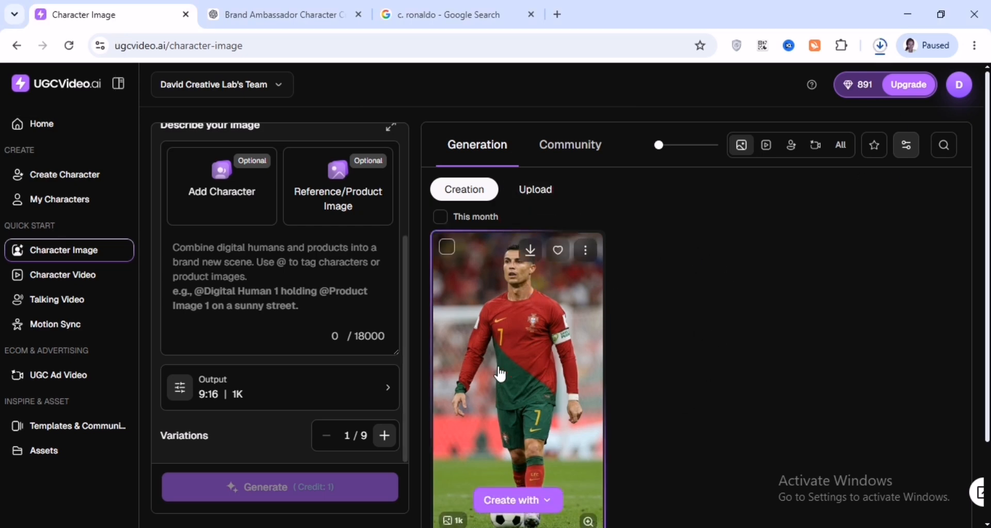
{"action": "scroll", "coordinate": [525, 464], "scroll_direction": "down", "scroll_amount": 2}
{"action": "mouse_move", "coordinate": [489, 414]}
{"action": "left_click", "coordinate": [524, 365]}
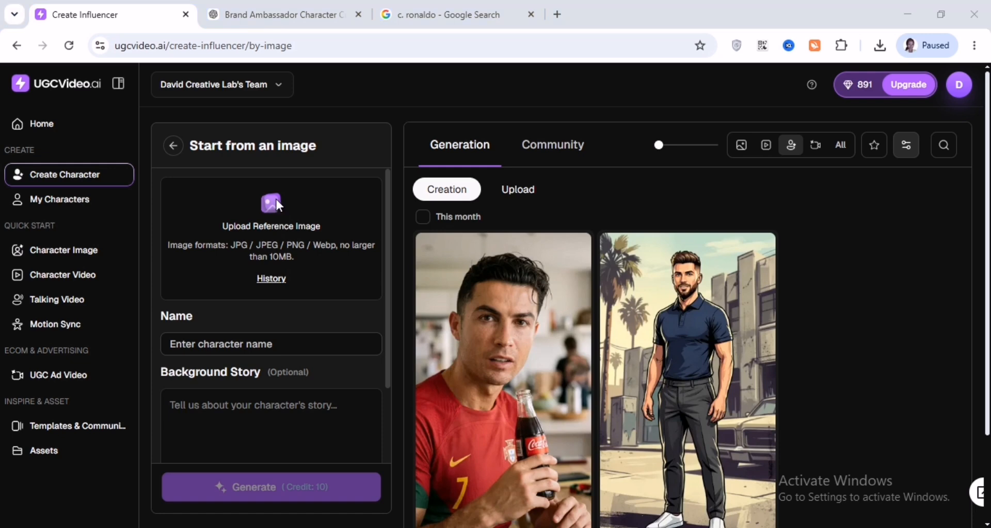
{"action": "left_click", "coordinate": [271, 203]}
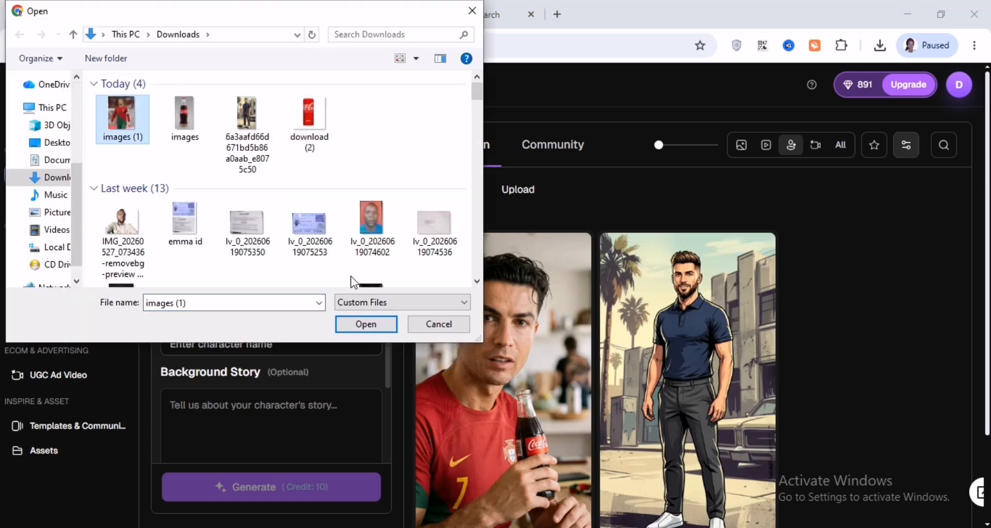
{"action": "double_click", "coordinate": [126, 113]}
Name the character rr, give it the background story "make ball close to his leg", and generate it
{"action": "scroll", "coordinate": [221, 335], "scroll_direction": "down", "scroll_amount": 2}
{"action": "left_click", "coordinate": [221, 336]}
{"action": "type", "text": "rr"}
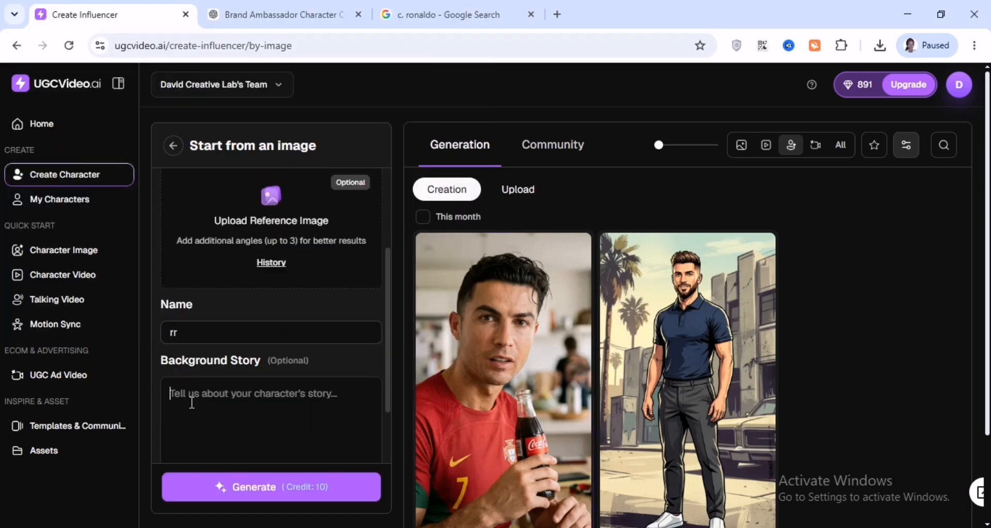
{"action": "left_click", "coordinate": [190, 401]}
{"action": "type", "text": "make ball close to his leg"}
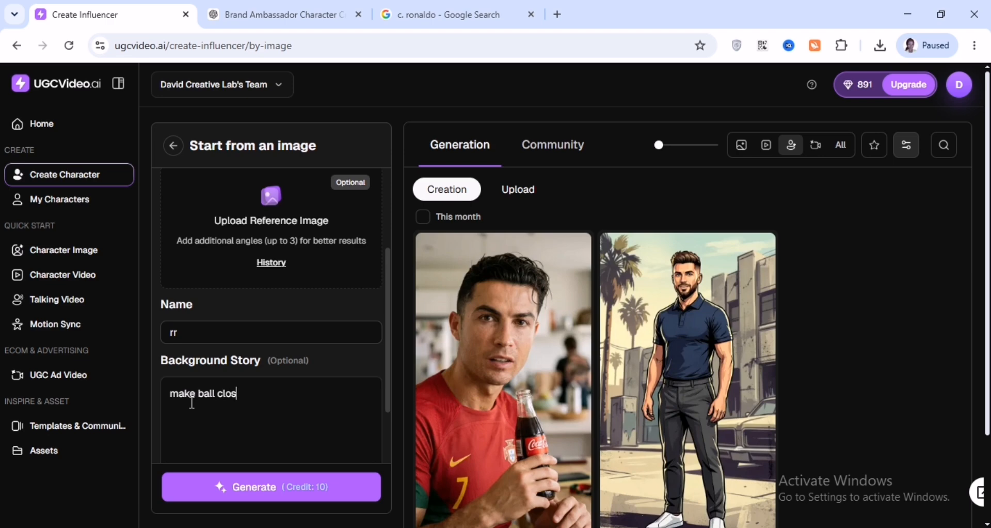
{"action": "left_click", "coordinate": [289, 486]}
Send the uploaded Coca-Cola bottle image to a new UGC Ad Video as the product image
{"action": "scroll", "coordinate": [571, 302], "scroll_direction": "down", "scroll_amount": 2}
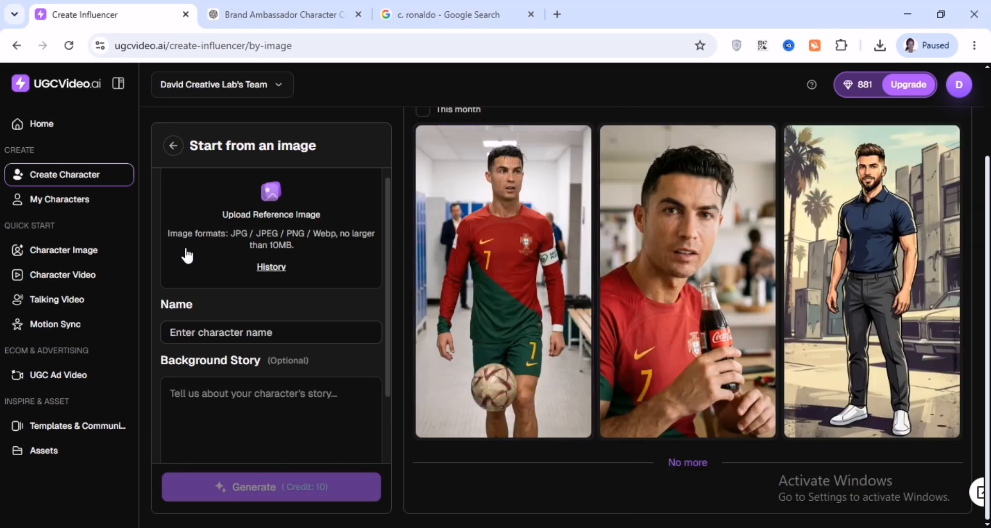
{"action": "left_click", "coordinate": [55, 377]}
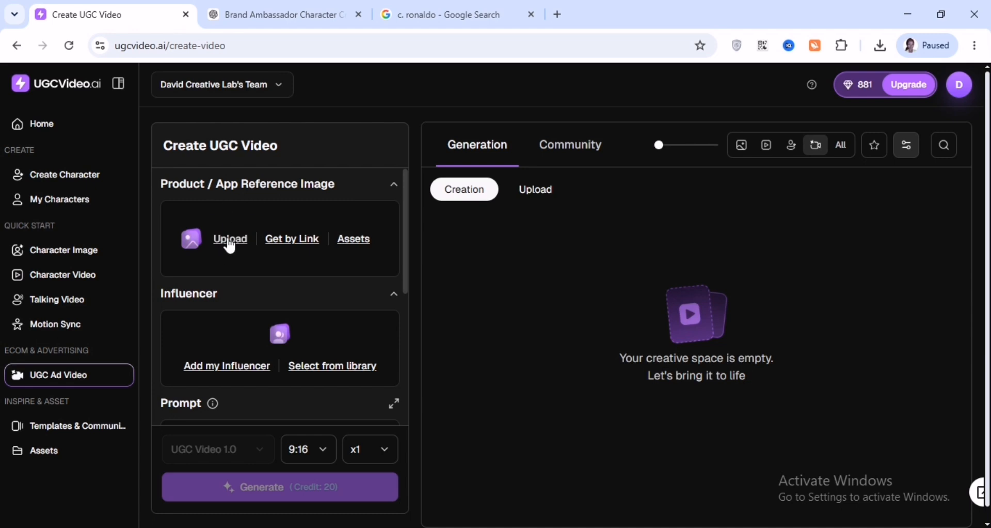
{"action": "left_click", "coordinate": [534, 190]}
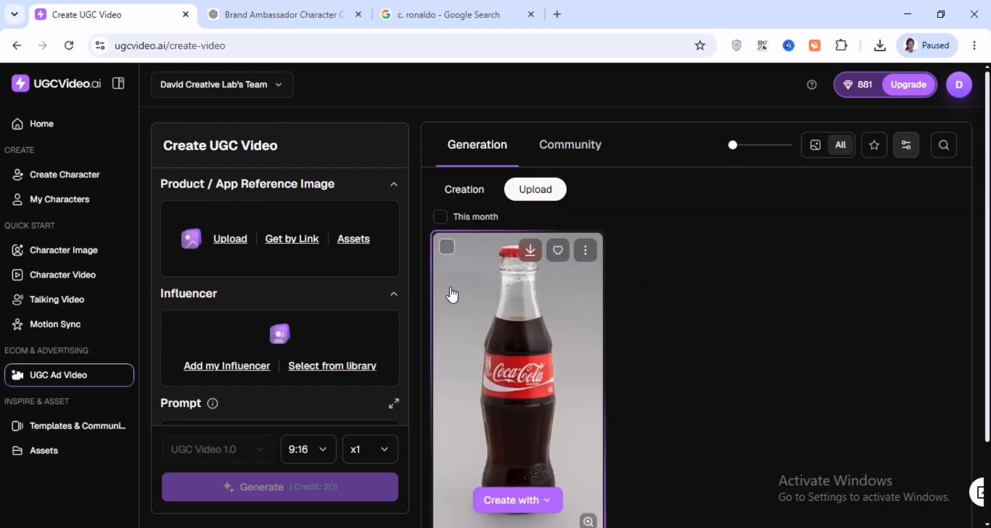
{"action": "left_click", "coordinate": [452, 294]}
{"action": "left_click", "coordinate": [936, 111]}
{"action": "mouse_move", "coordinate": [529, 404]}
{"action": "scroll", "coordinate": [516, 393], "scroll_direction": "down", "scroll_amount": 2}
{"action": "left_click", "coordinate": [550, 401]}
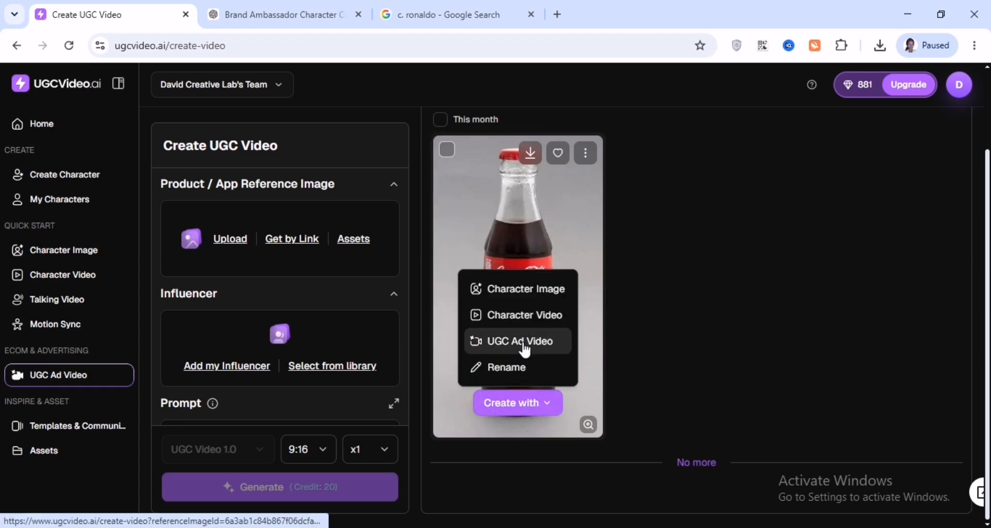
{"action": "left_click", "coordinate": [519, 338]}
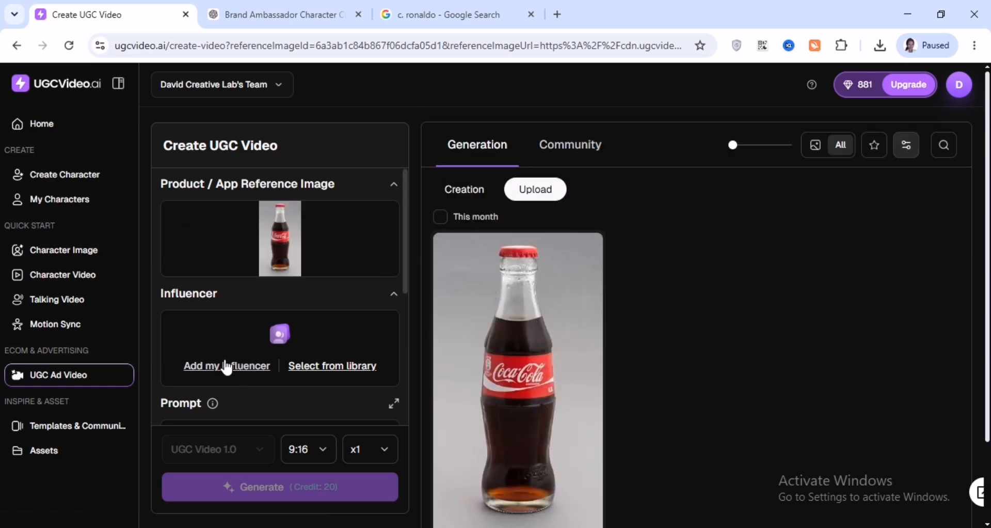
Add the rr character as influencer and enter the prompt "make him open the bottle and drinks and cheers to win"
{"action": "left_click", "coordinate": [227, 367]}
{"action": "scroll", "coordinate": [248, 320], "scroll_direction": "down", "scroll_amount": 3}
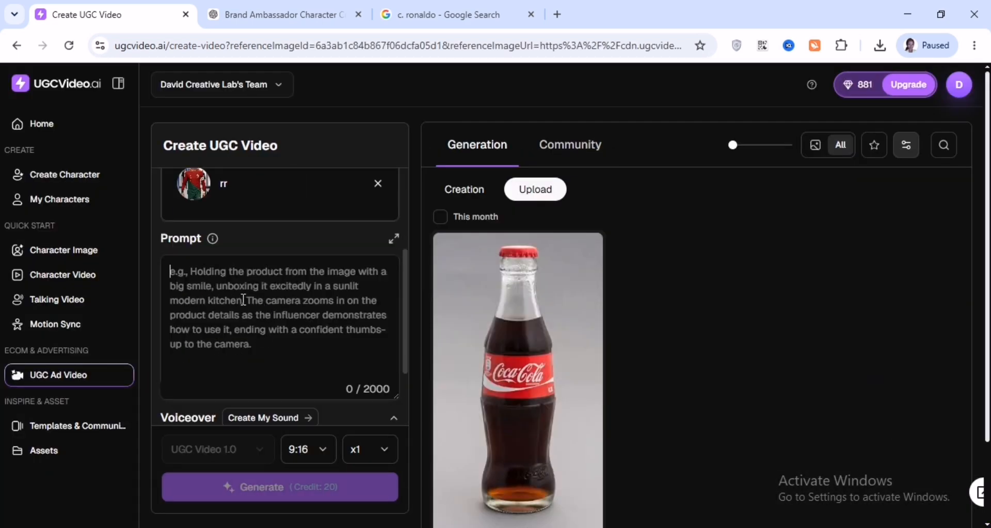
{"action": "type", "text": "ma"}
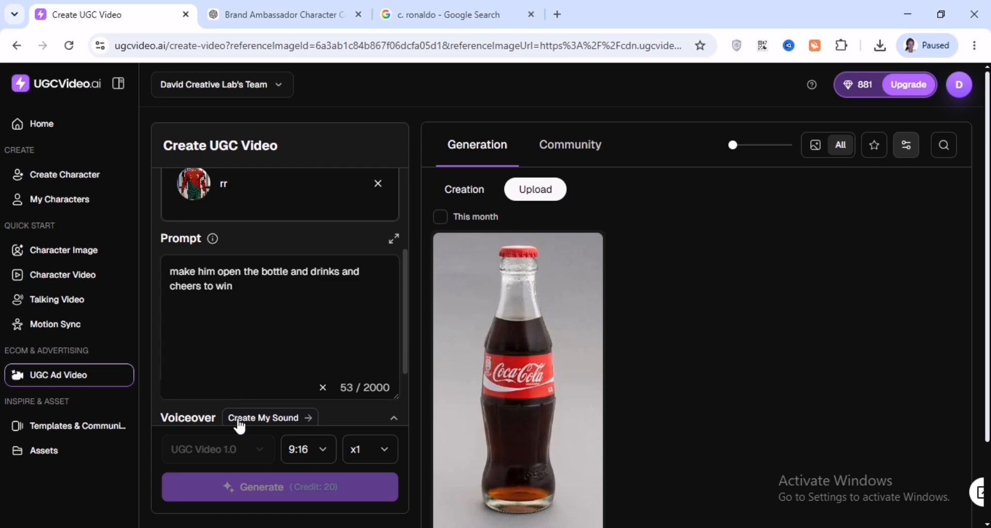
{"action": "left_click", "coordinate": [240, 426]}
{"action": "left_click", "coordinate": [261, 398]}
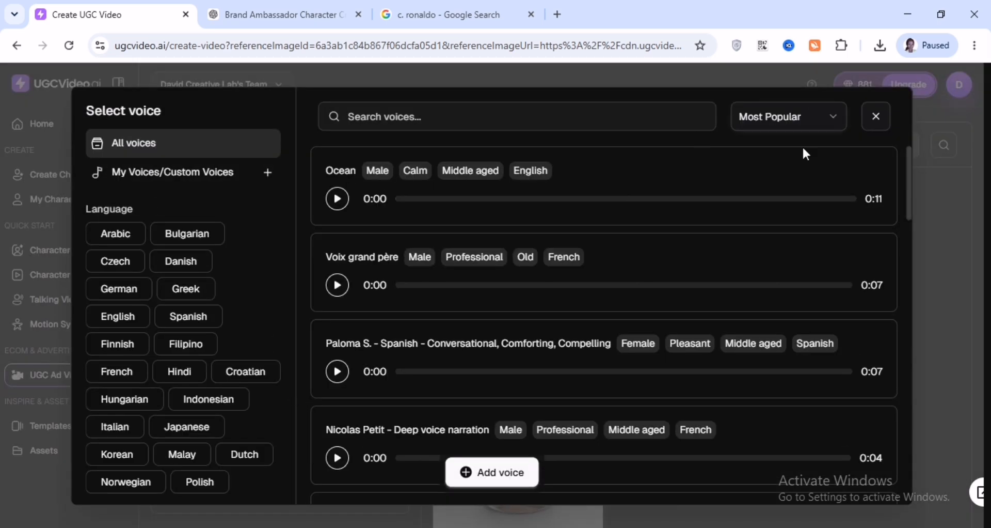
{"action": "left_click", "coordinate": [876, 116]}
Copy the UGC ad script from the ChatGPT conversation and paste it into the video prompt
{"action": "left_click", "coordinate": [297, 21]}
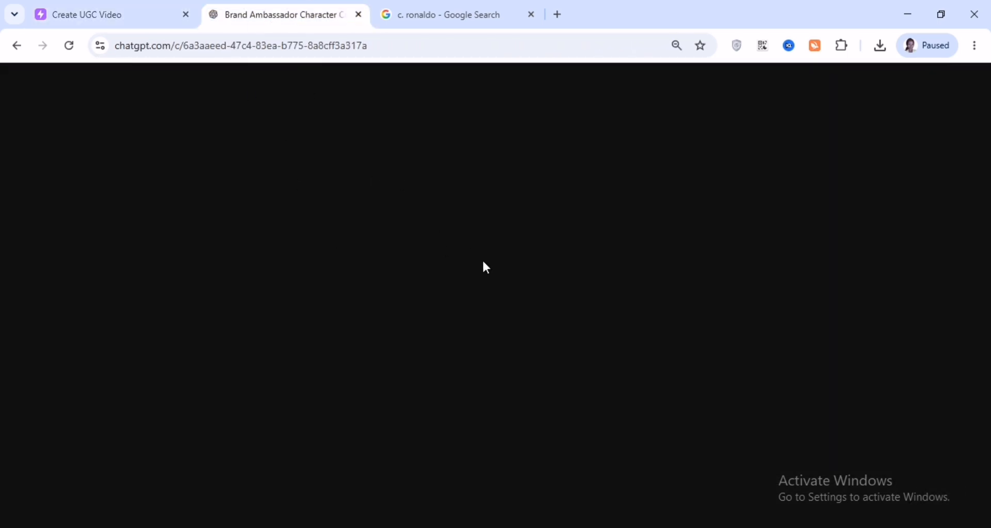
{"action": "scroll", "coordinate": [717, 165], "scroll_direction": "up", "scroll_amount": 7}
{"action": "scroll", "coordinate": [721, 150], "scroll_direction": "up", "scroll_amount": 1}
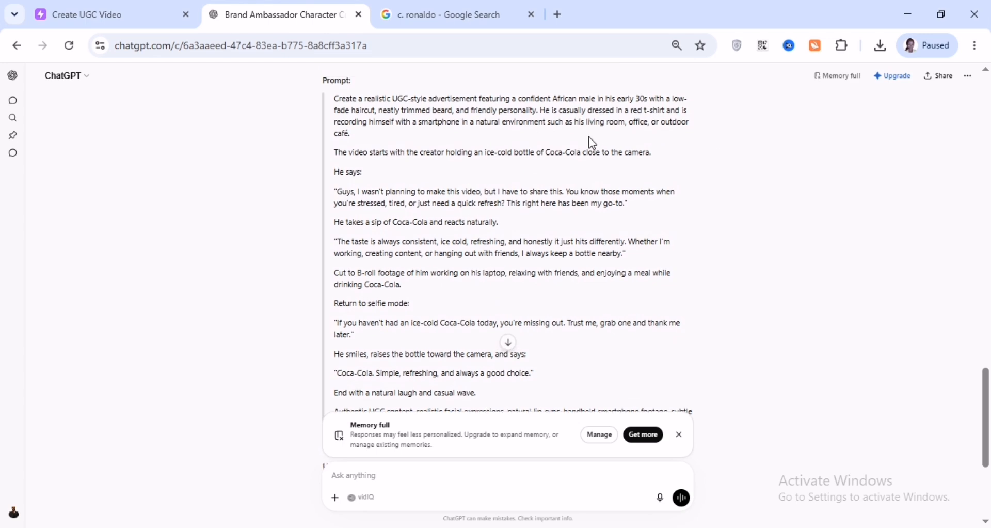
{"action": "left_click_drag", "start_coordinate": [336, 154], "coordinate": [655, 216]}
{"action": "left_click", "coordinate": [98, 14]}
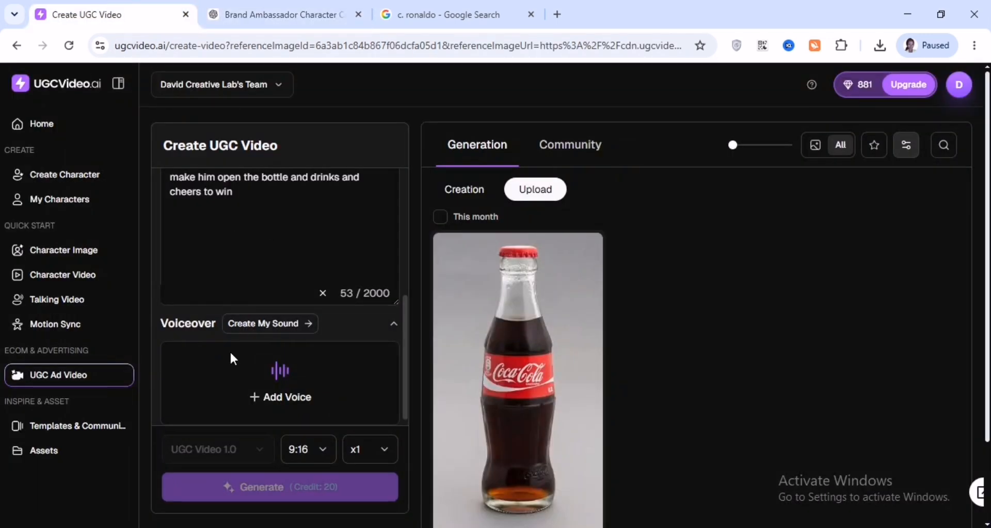
{"action": "key", "text": "ctrl+v"}
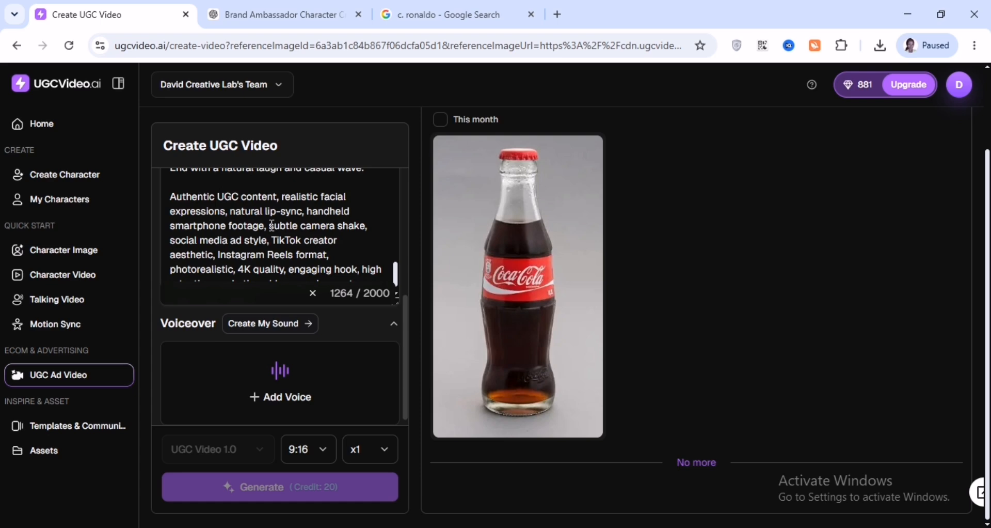
Add the English voice Thomas Louis as voiceover and generate the UGC ad video
{"action": "left_click", "coordinate": [243, 387]}
{"action": "left_click", "coordinate": [131, 319]}
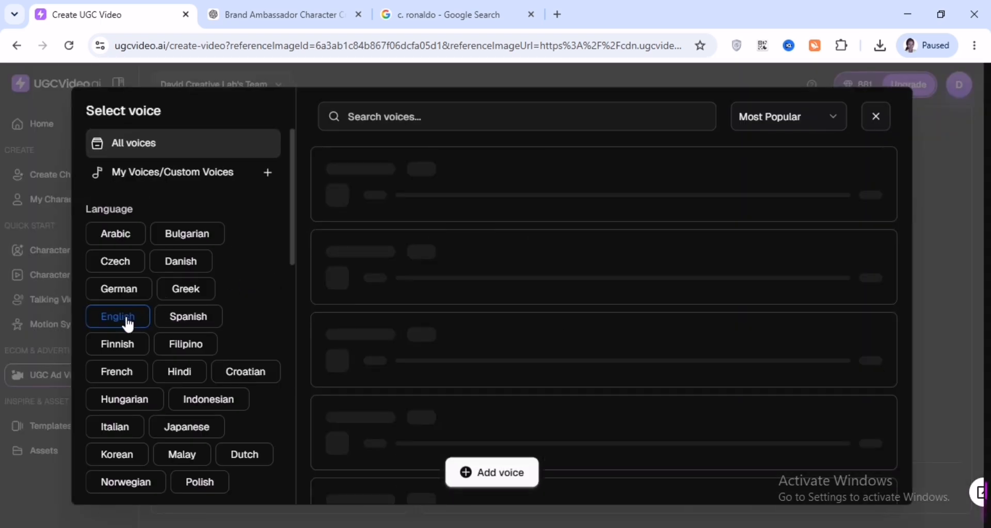
{"action": "left_click", "coordinate": [338, 371]}
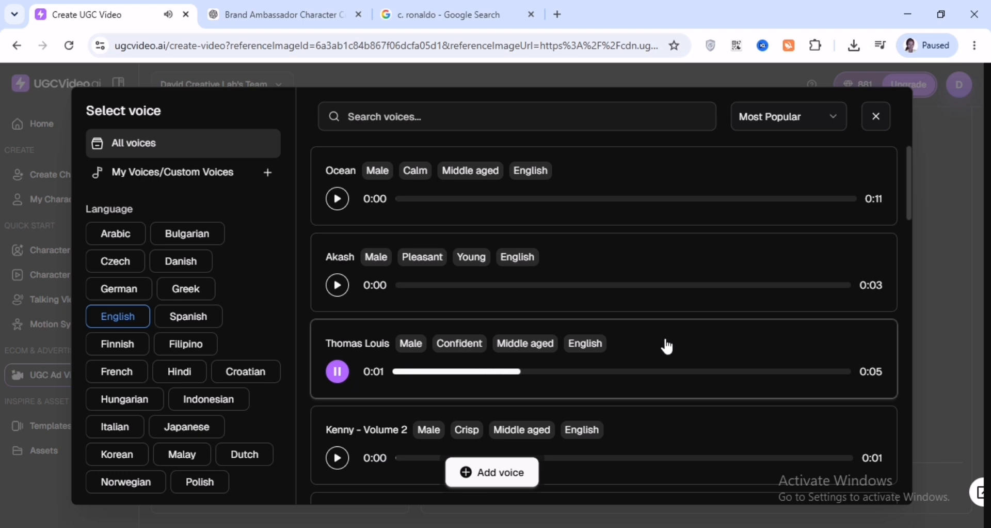
{"action": "scroll", "coordinate": [667, 346], "scroll_direction": "down", "scroll_amount": 20}
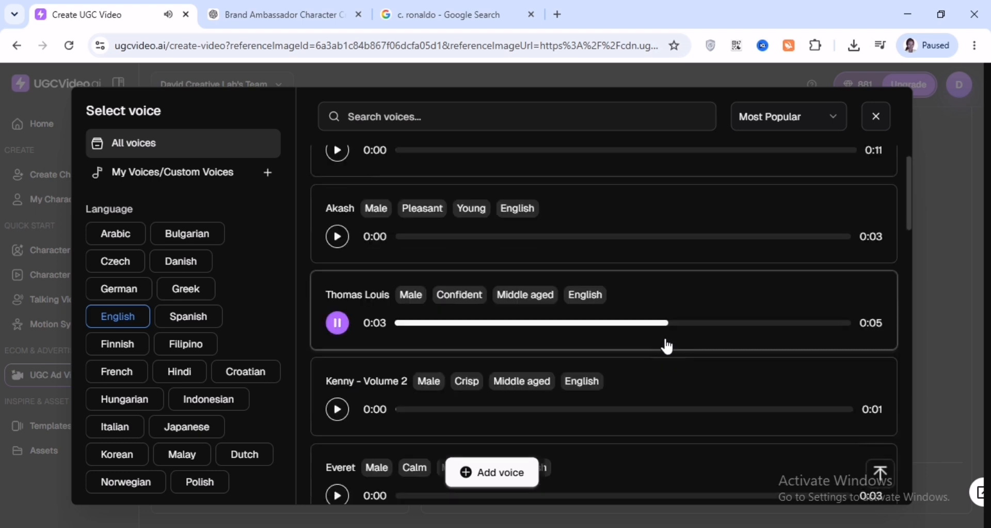
{"action": "scroll", "coordinate": [665, 343], "scroll_direction": "down", "scroll_amount": 2}
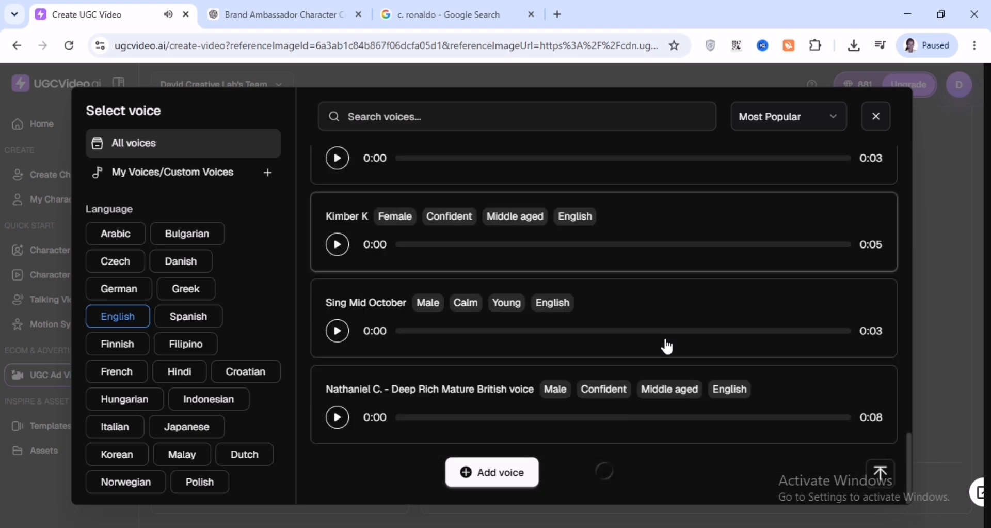
{"action": "scroll", "coordinate": [668, 346], "scroll_direction": "up", "scroll_amount": 20}
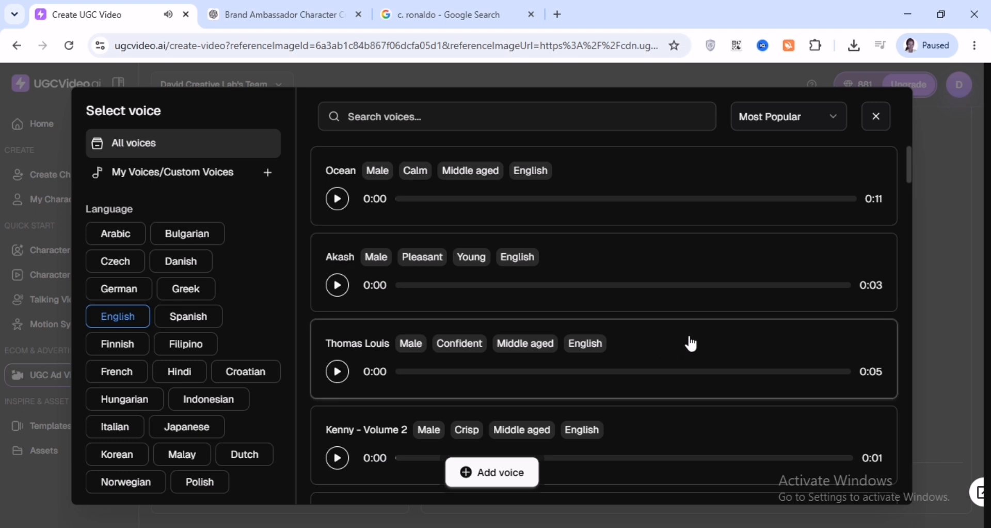
{"action": "left_click", "coordinate": [645, 337]}
{"action": "left_click", "coordinate": [265, 495]}
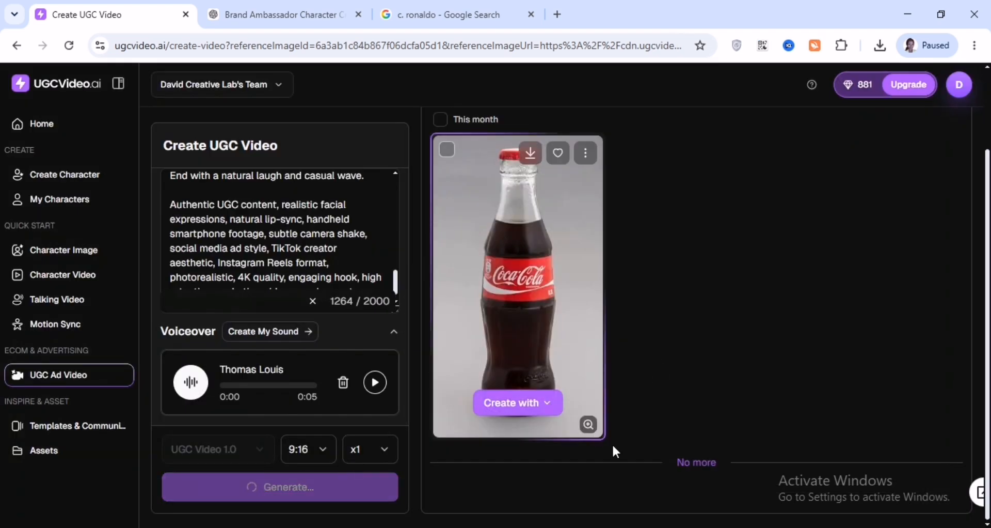
Download the generated Coca-Cola ad video
{"action": "scroll", "coordinate": [587, 280], "scroll_direction": "up", "scroll_amount": 3}
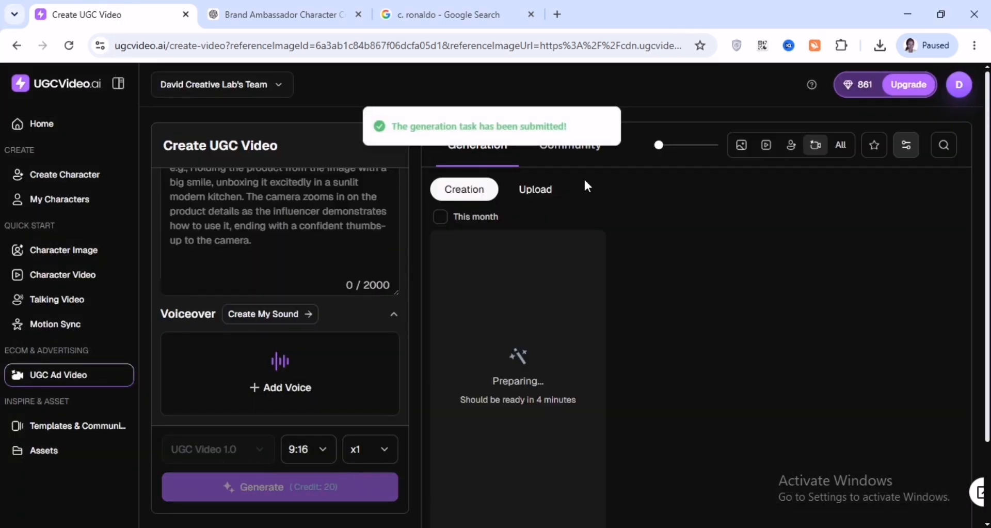
{"action": "scroll", "coordinate": [614, 423], "scroll_direction": "down", "scroll_amount": 2}
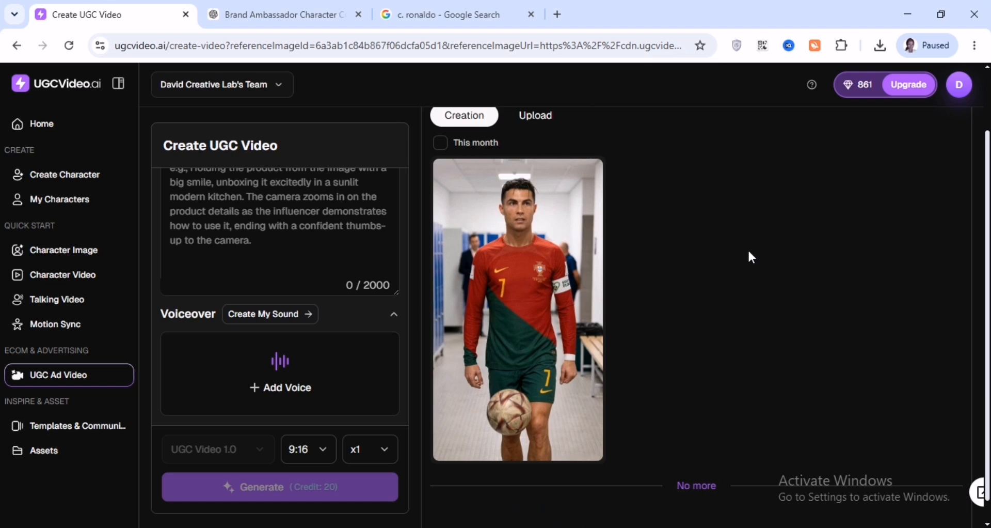
{"action": "mouse_move", "coordinate": [533, 326]}
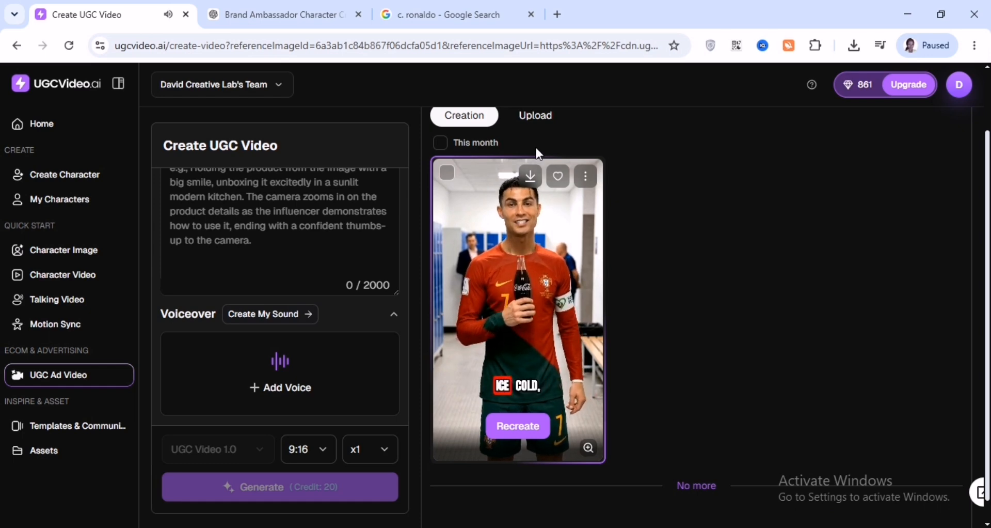
{"action": "left_click", "coordinate": [532, 181]}
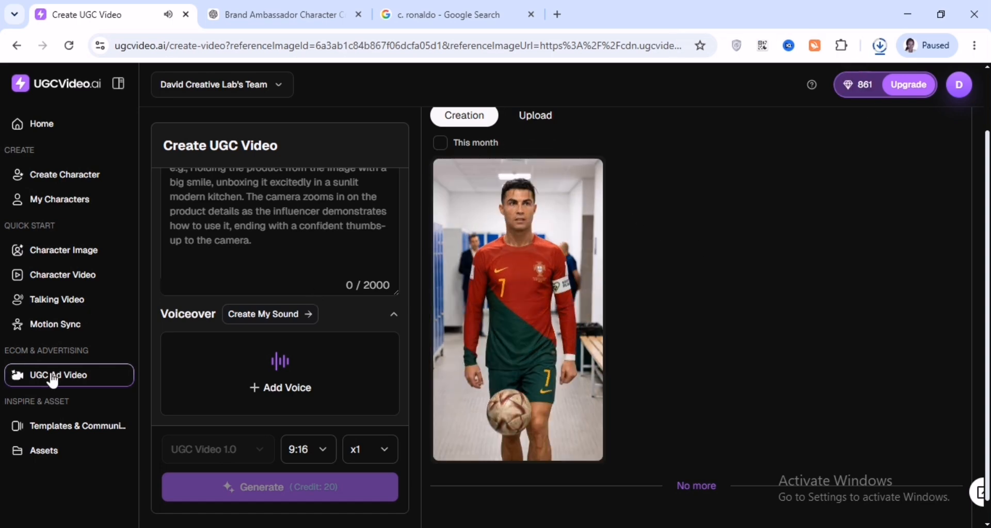
Open Motion Sync and add the rr character as influencer
{"action": "left_click", "coordinate": [67, 328]}
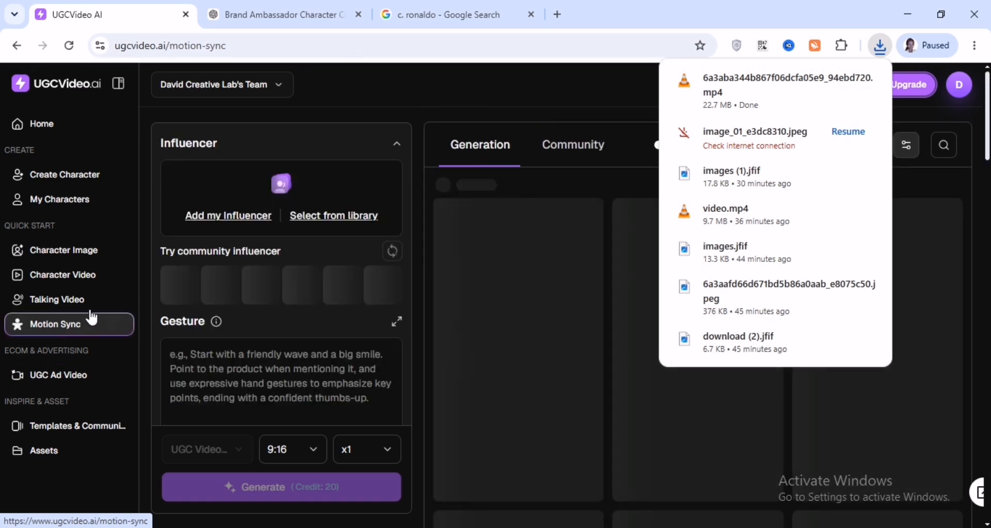
{"action": "left_click", "coordinate": [247, 226]}
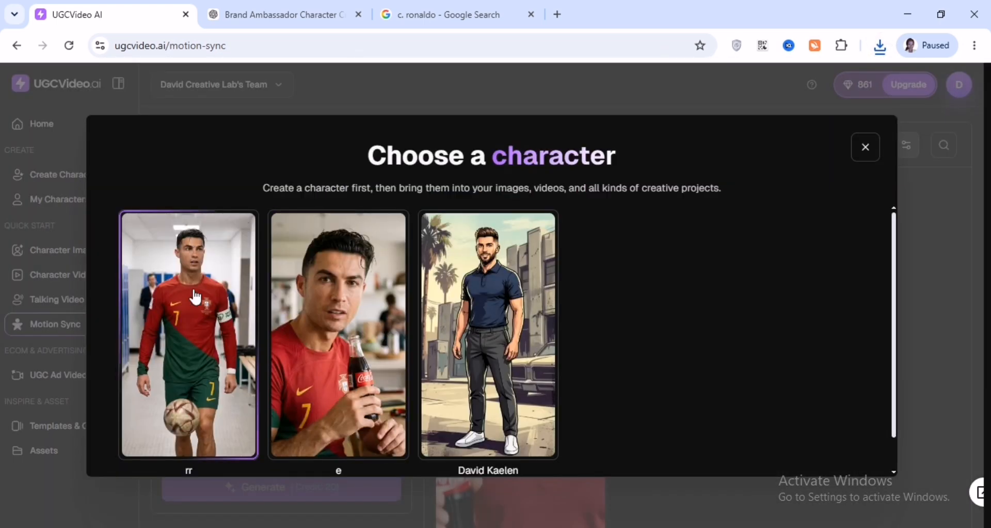
{"action": "left_click", "coordinate": [195, 298]}
{"action": "scroll", "coordinate": [309, 355], "scroll_direction": "down", "scroll_amount": 3}
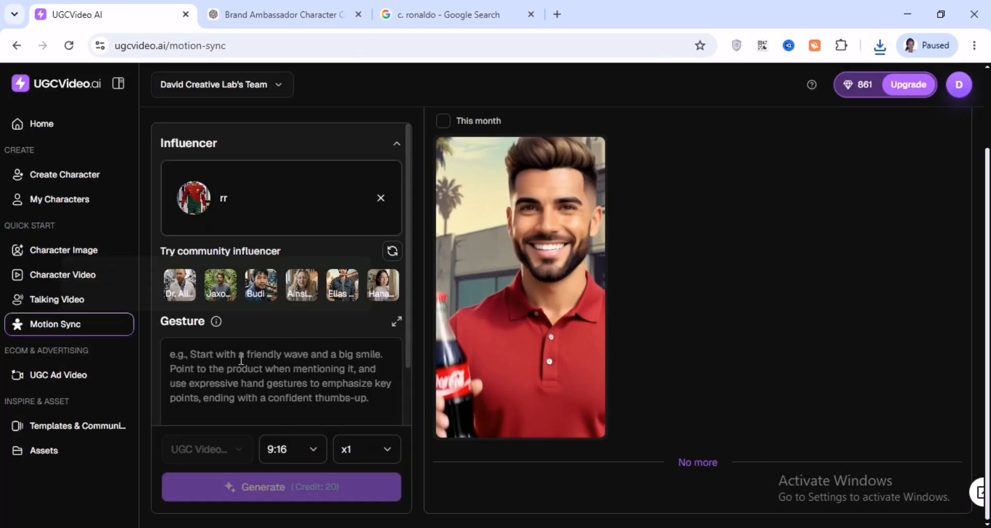
{"action": "scroll", "coordinate": [289, 392], "scroll_direction": "down", "scroll_amount": 2}
{"action": "scroll", "coordinate": [343, 281], "scroll_direction": "up", "scroll_amount": 1}
{"action": "mouse_move", "coordinate": [303, 255]}
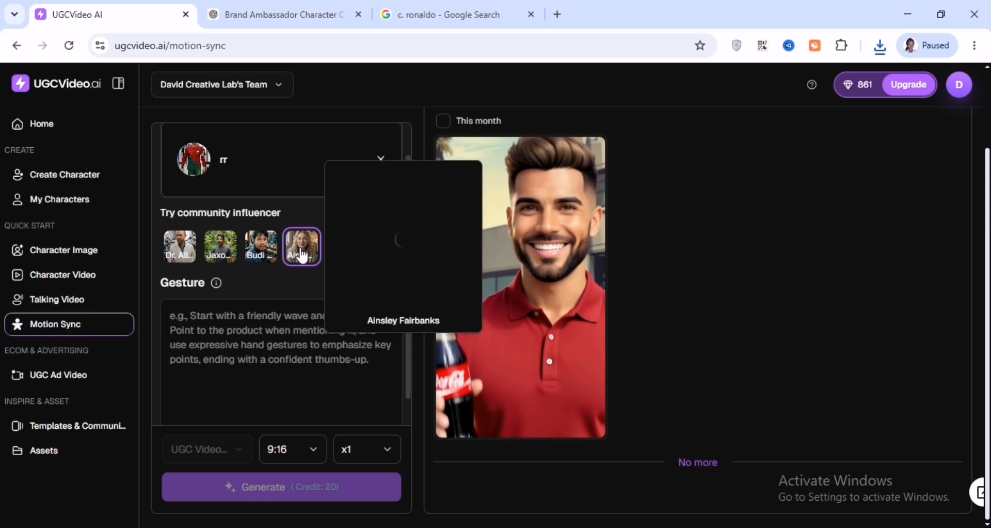
{"action": "scroll", "coordinate": [297, 309], "scroll_direction": "up", "scroll_amount": 1}
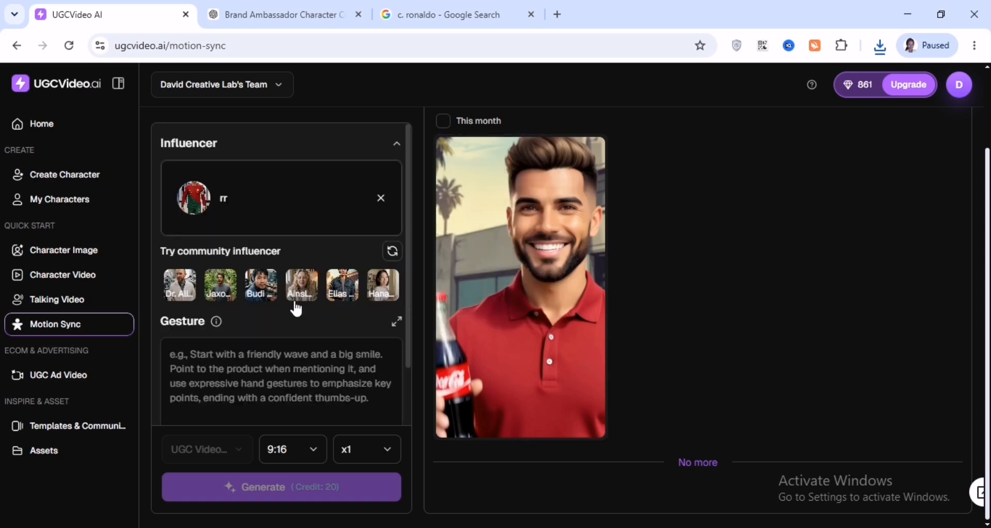
{"action": "scroll", "coordinate": [307, 367], "scroll_direction": "down", "scroll_amount": 2}
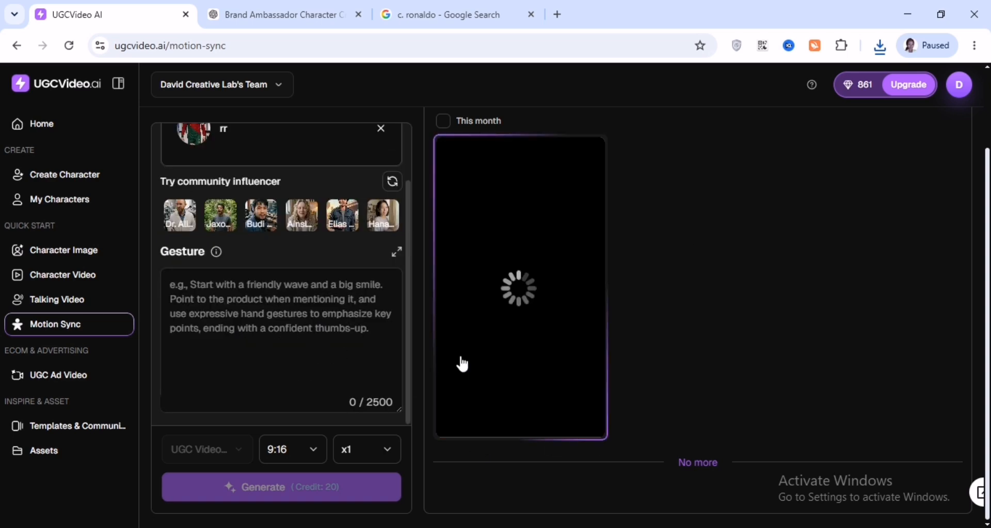
Open Talking Video and add the rr character as influencer
{"action": "left_click", "coordinate": [70, 296]}
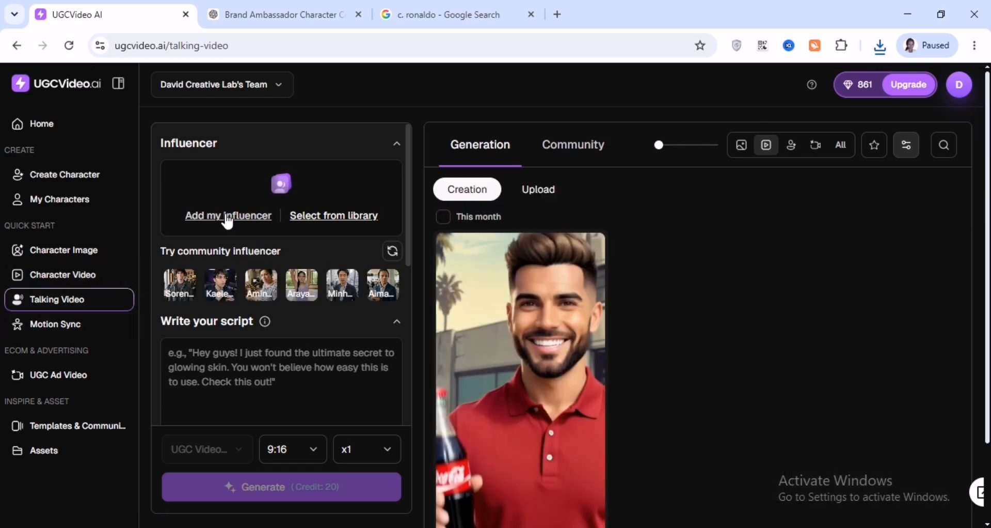
{"action": "left_click", "coordinate": [228, 221]}
{"action": "left_click", "coordinate": [188, 330]}
{"action": "left_click_drag", "start_coordinate": [407, 211], "coordinate": [399, 247]}
{"action": "scroll", "coordinate": [362, 248], "scroll_direction": "down", "scroll_amount": 1}
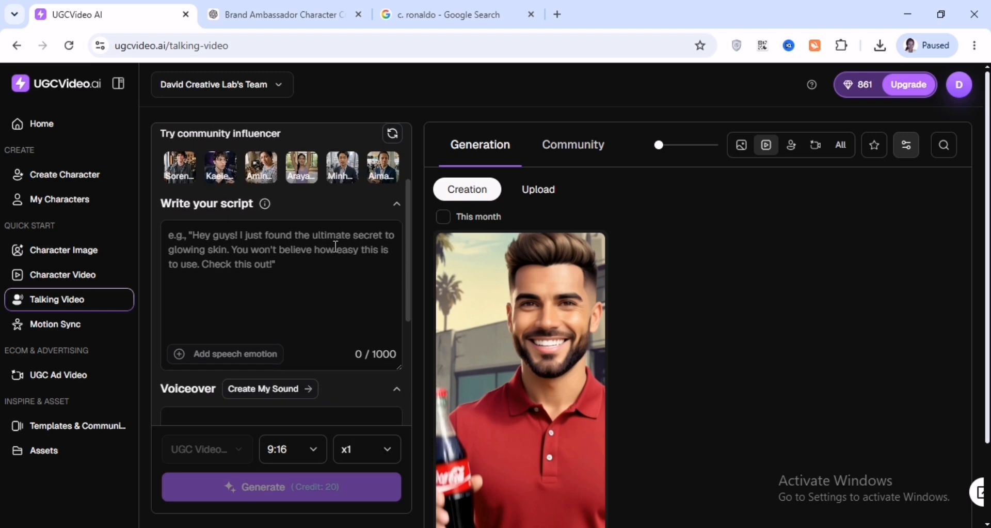
Ask ChatGPT in the Coca-Cola conversation to "write a script for this"
{"action": "left_click", "coordinate": [277, 16]}
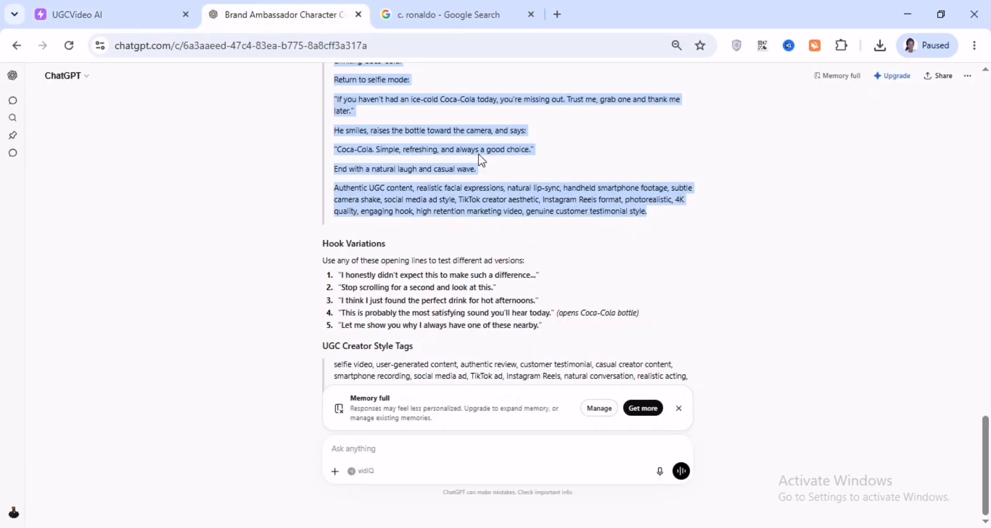
{"action": "scroll", "coordinate": [443, 155], "scroll_direction": "up", "scroll_amount": 5}
{"action": "scroll", "coordinate": [443, 155], "scroll_direction": "down", "scroll_amount": 5}
{"action": "left_click", "coordinate": [353, 450]}
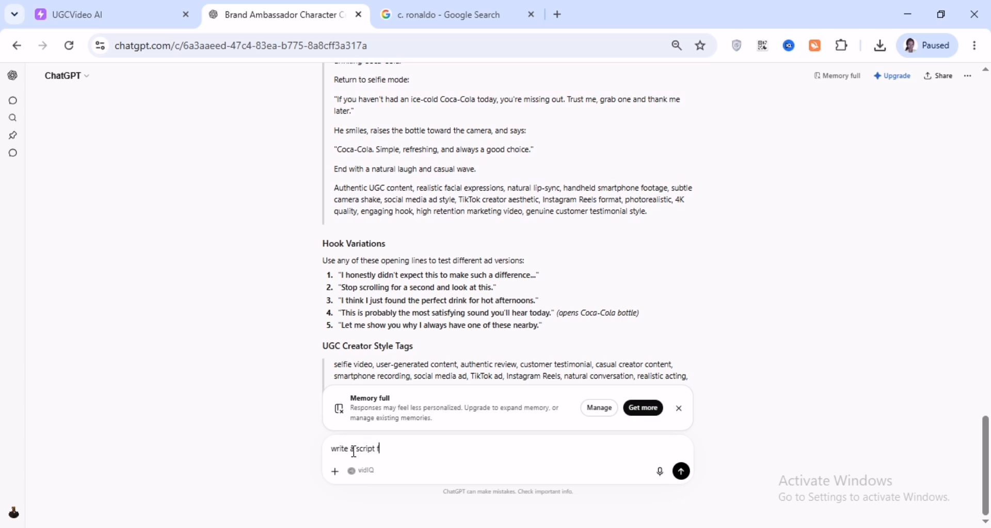
{"action": "key", "text": "Return"}
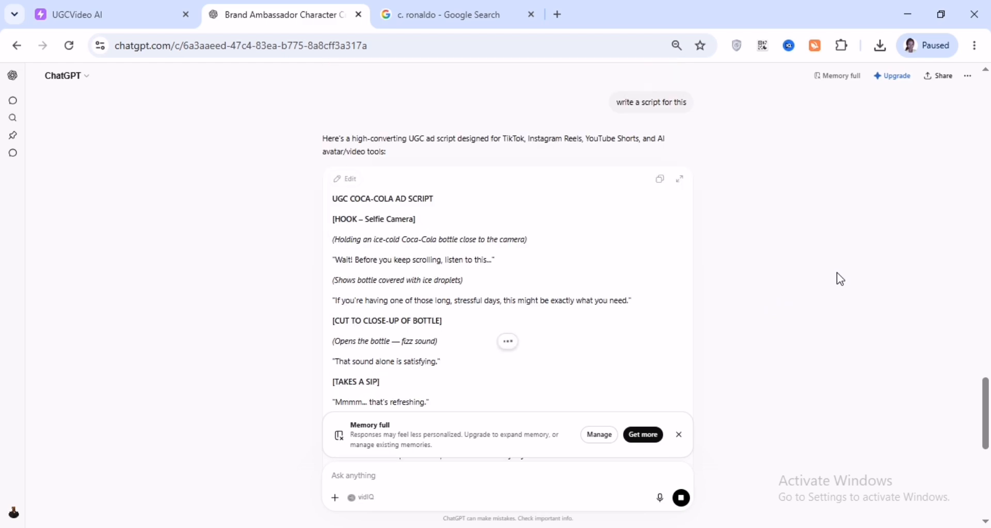
Copy the generated Coca-Cola ad script and paste it into the talking video's script field
{"action": "scroll", "coordinate": [813, 228], "scroll_direction": "down", "scroll_amount": 7}
{"action": "scroll", "coordinate": [803, 249], "scroll_direction": "up", "scroll_amount": 7}
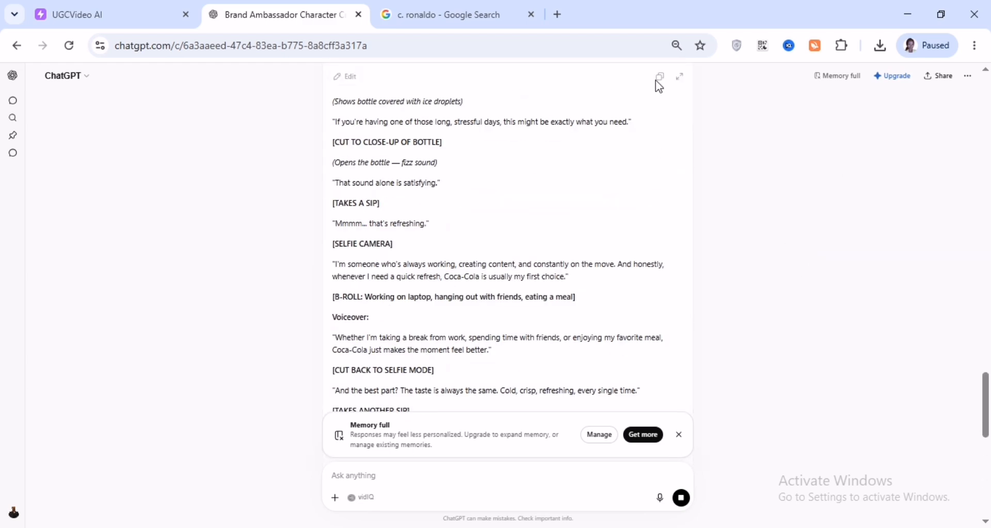
{"action": "left_click", "coordinate": [660, 121]}
{"action": "left_click", "coordinate": [139, 15]}
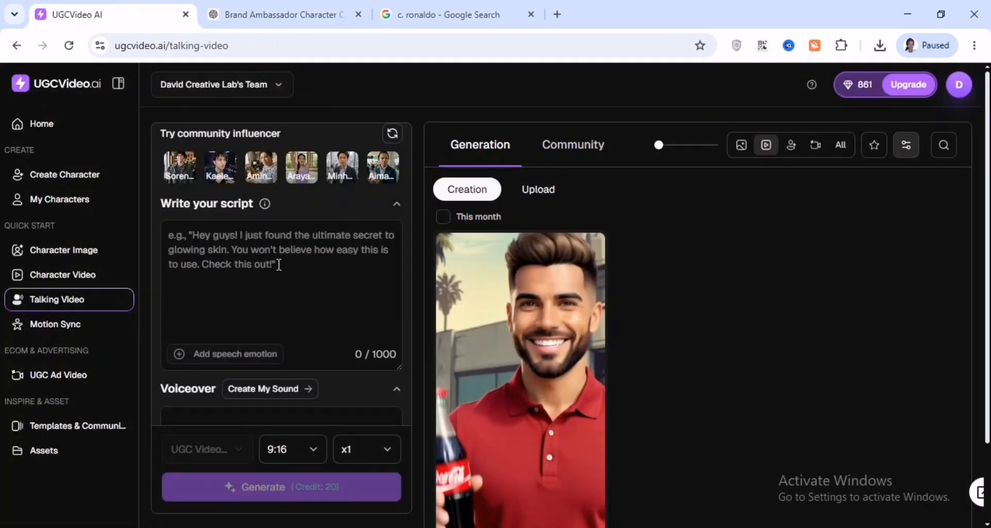
{"action": "key", "text": "ctrl+v"}
{"action": "scroll", "coordinate": [338, 380], "scroll_direction": "down", "scroll_amount": 6}
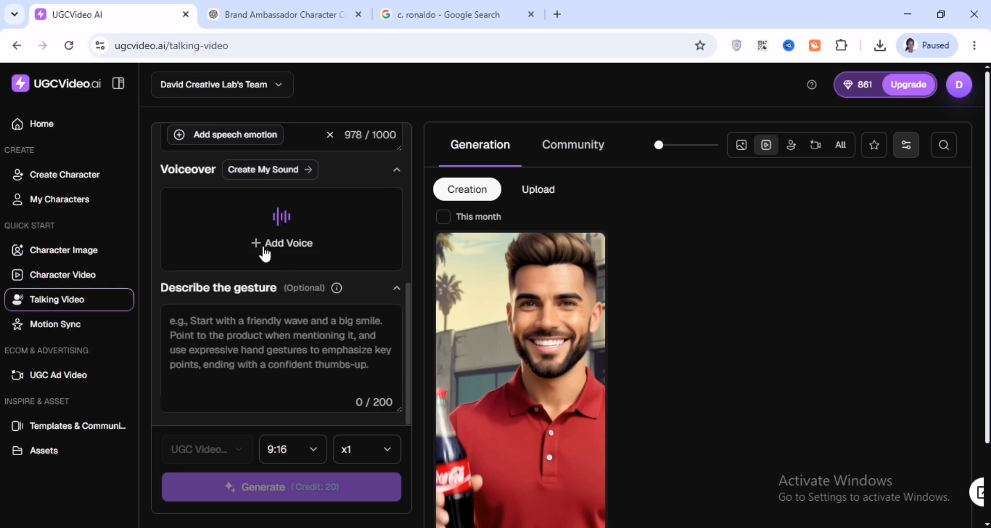
Preview English voices and add "Nathaniel C. - Customer Care Agent" as the voiceover
{"action": "left_click", "coordinate": [284, 246]}
{"action": "left_click", "coordinate": [124, 321]}
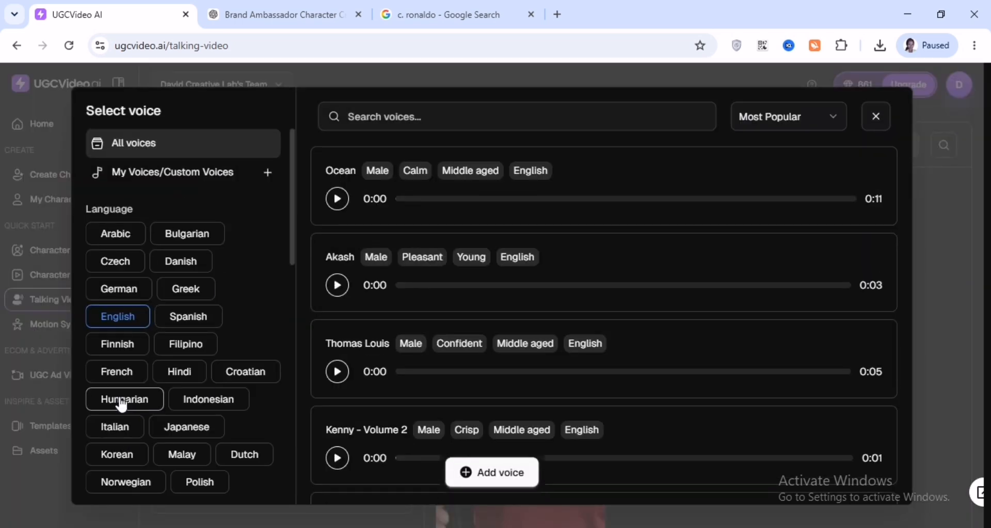
{"action": "scroll", "coordinate": [716, 294], "scroll_direction": "down", "scroll_amount": 10}
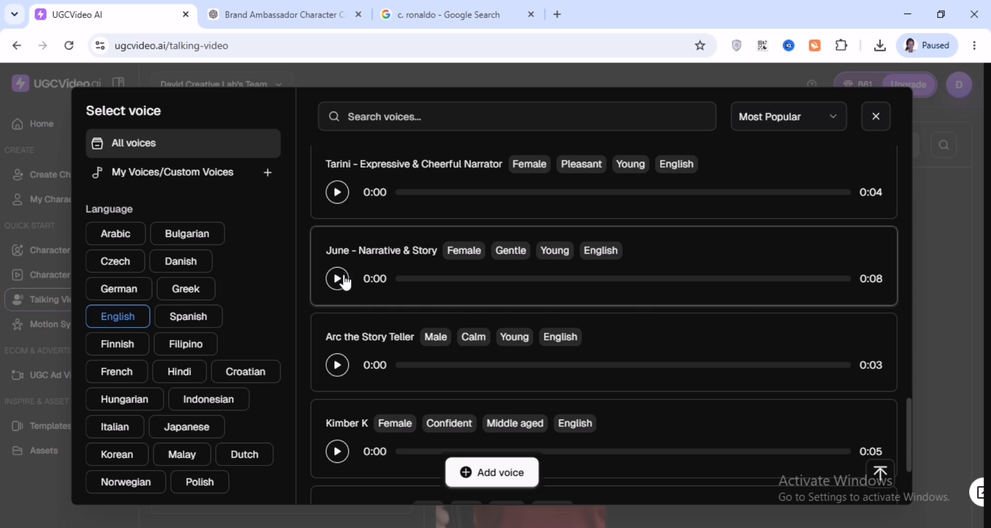
{"action": "left_click", "coordinate": [345, 282]}
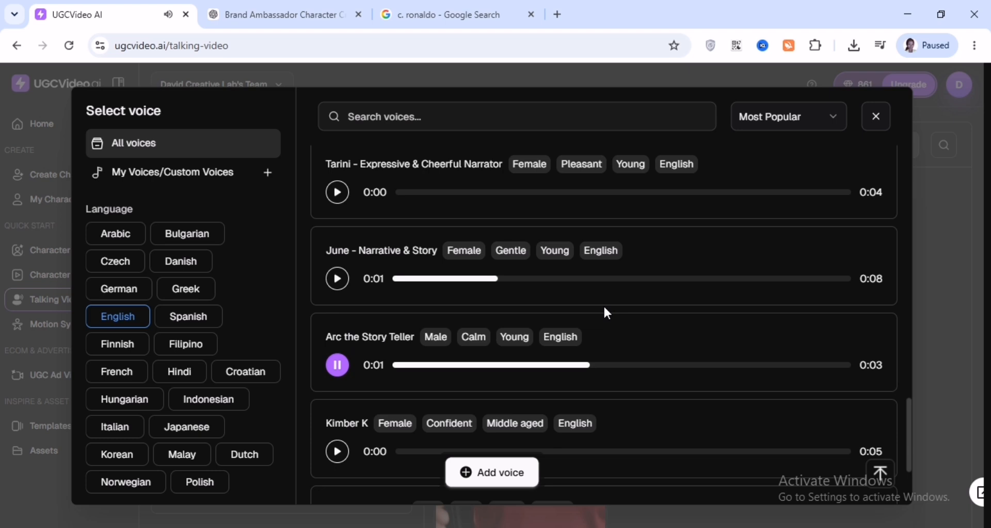
{"action": "scroll", "coordinate": [442, 390], "scroll_direction": "down", "scroll_amount": 3}
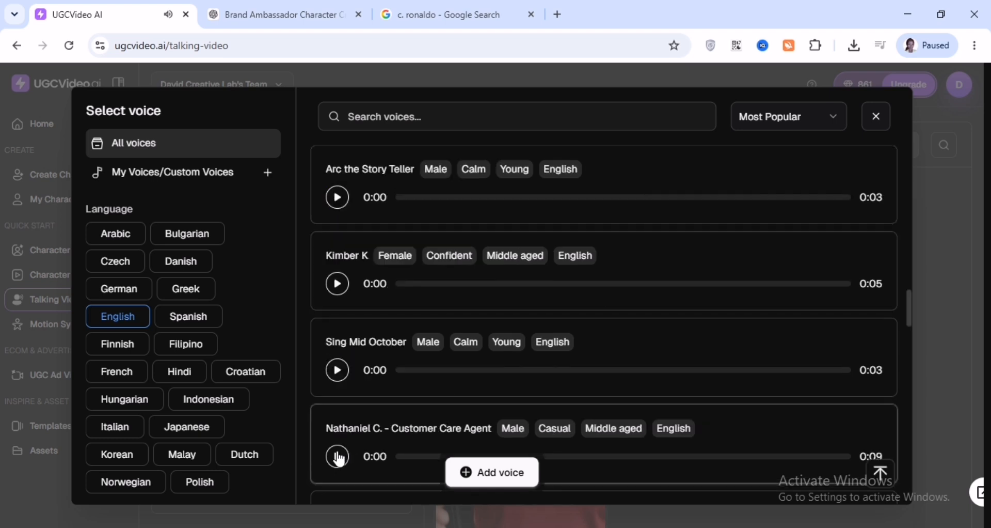
{"action": "left_click", "coordinate": [339, 456]}
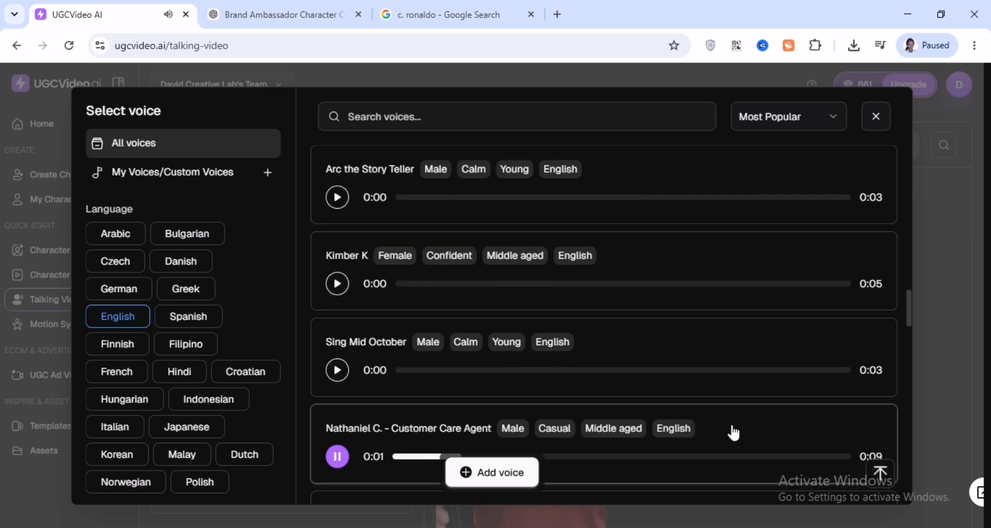
{"action": "left_click", "coordinate": [706, 422]}
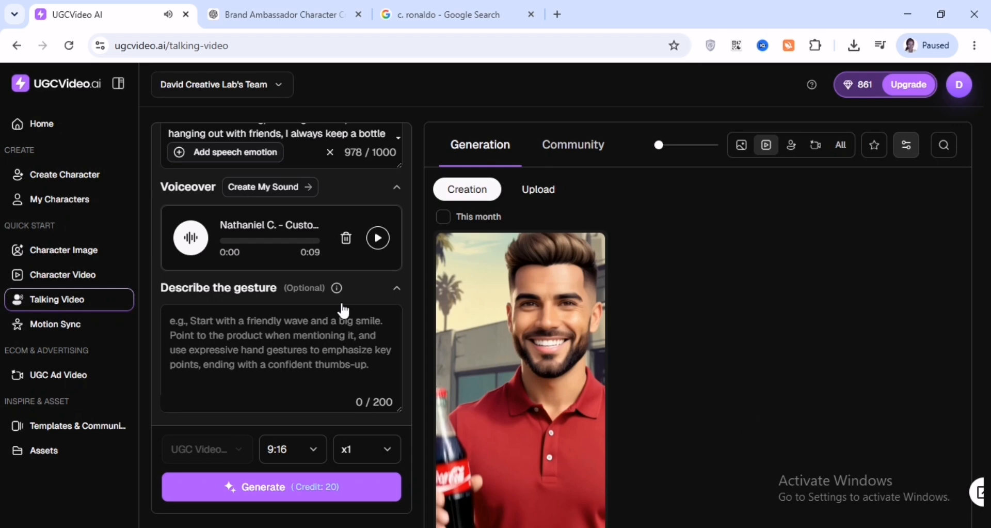
Generate the talking video and download the result
{"action": "scroll", "coordinate": [290, 357], "scroll_direction": "down", "scroll_amount": 2}
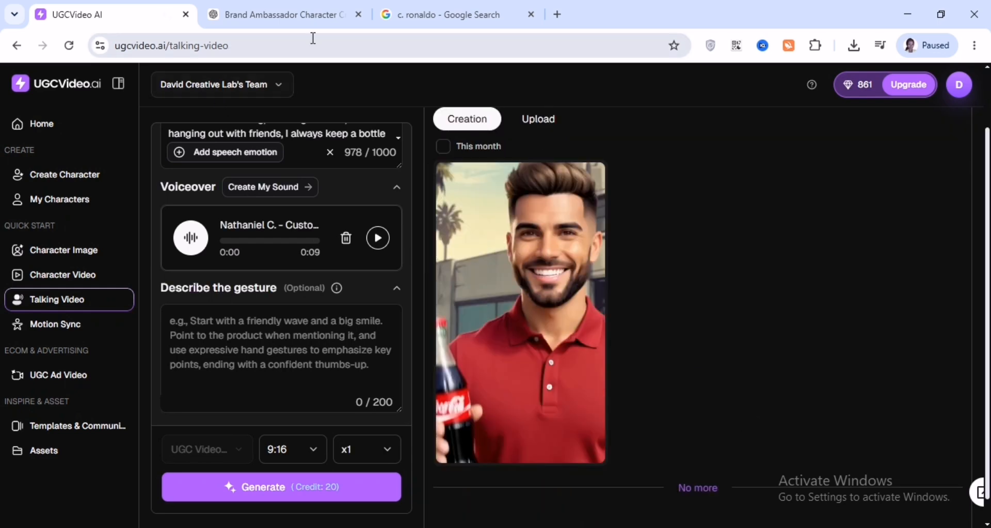
{"action": "left_click", "coordinate": [298, 498]}
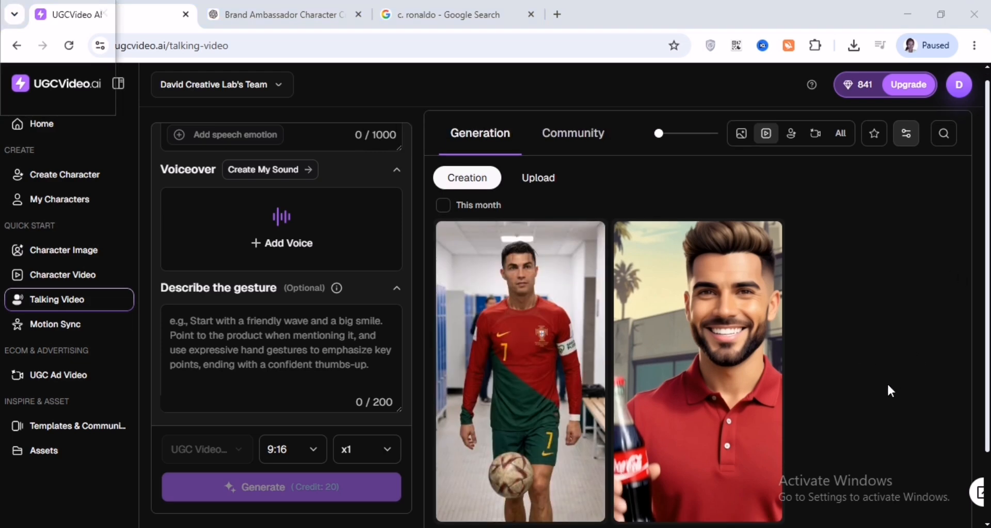
{"action": "scroll", "coordinate": [872, 393], "scroll_direction": "down", "scroll_amount": 2}
{"action": "mouse_move", "coordinate": [533, 341]}
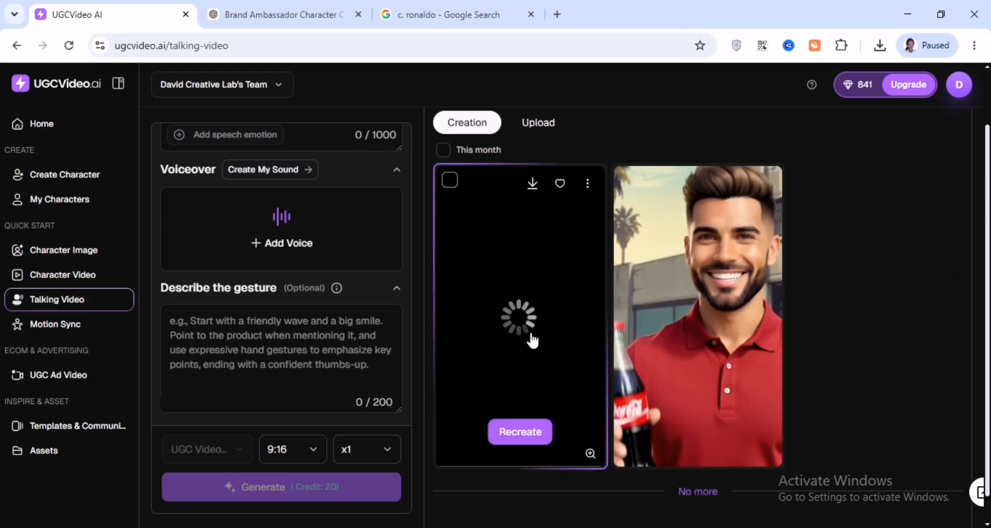
{"action": "left_click", "coordinate": [530, 184]}
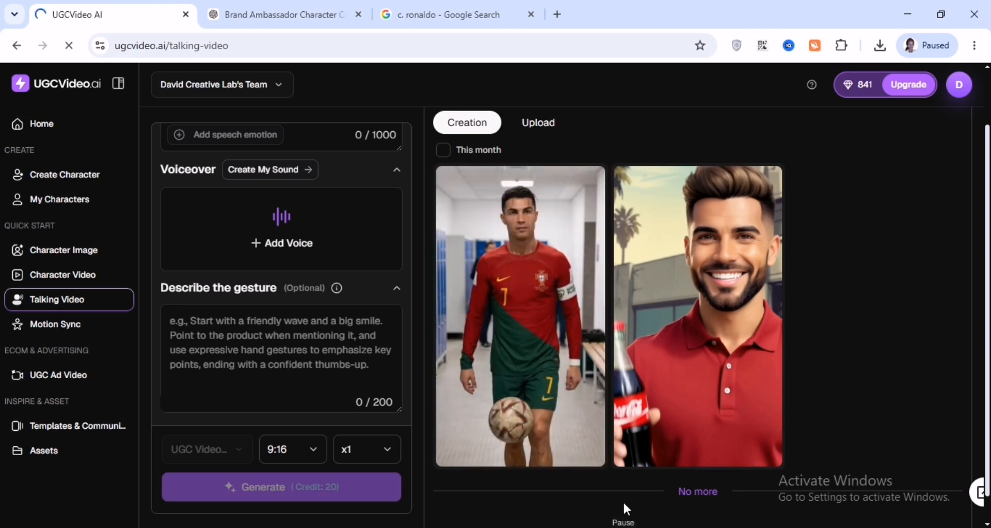
{"action": "mouse_move", "coordinate": [517, 336]}
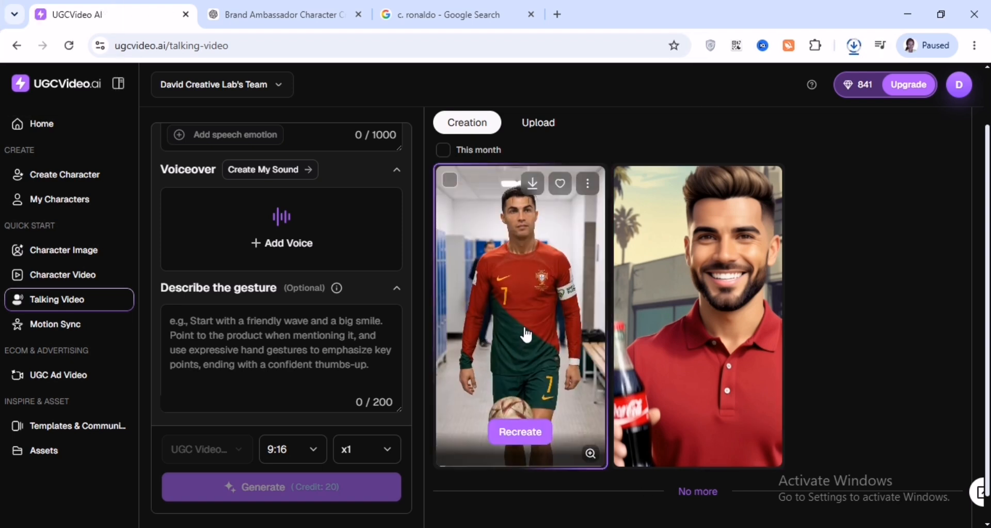